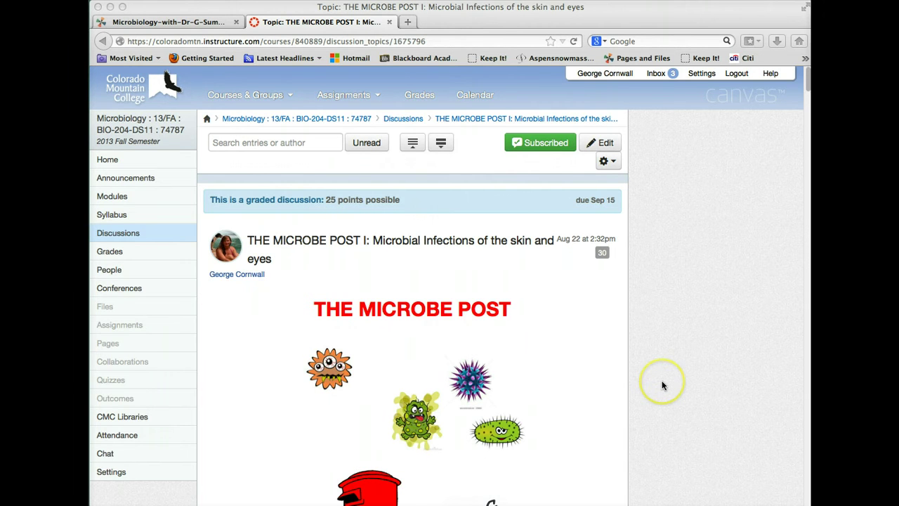
Step: Start a reply beneath the Microbe Post discussion topic
scroll(661, 382, down, 2)
scroll(661, 383, down, 10)
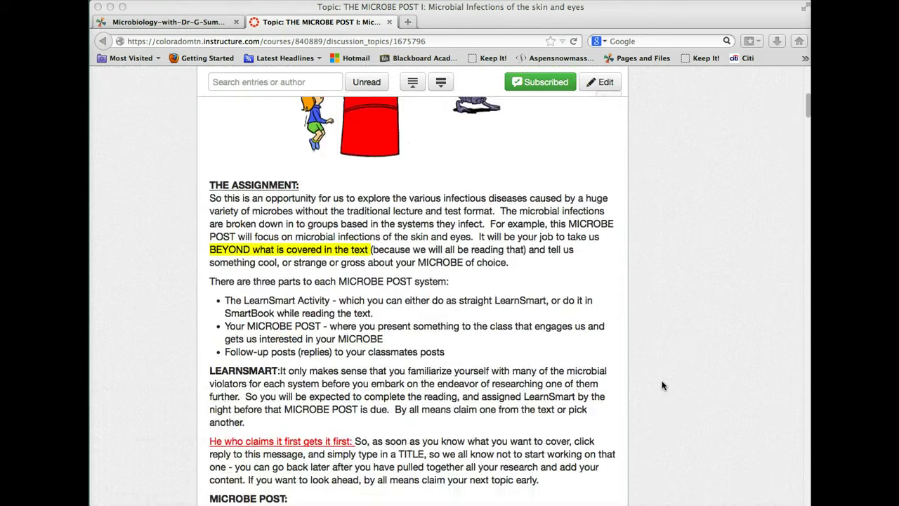
scroll(662, 385, down, 20)
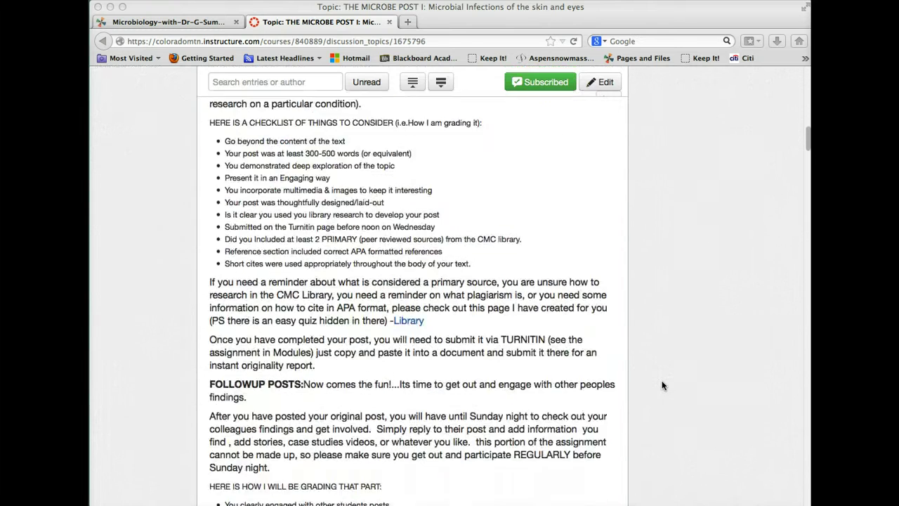
scroll(662, 385, down, 7)
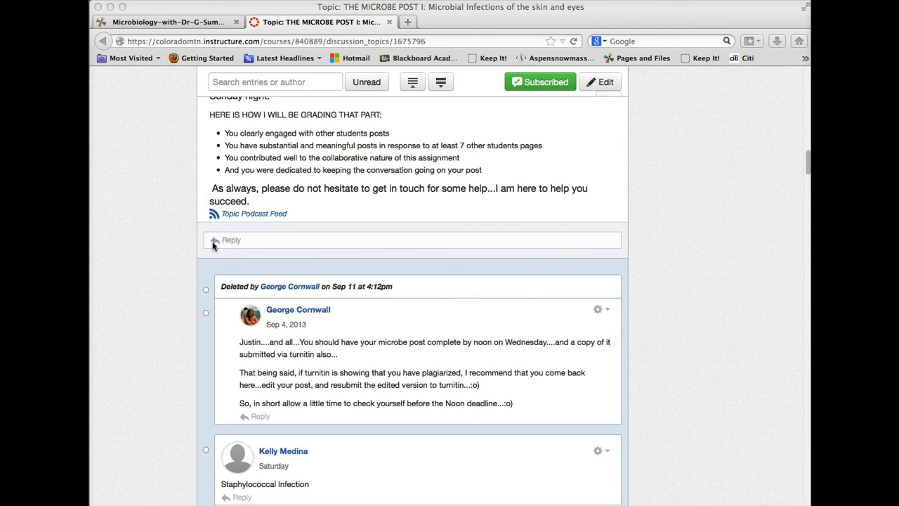
click(213, 243)
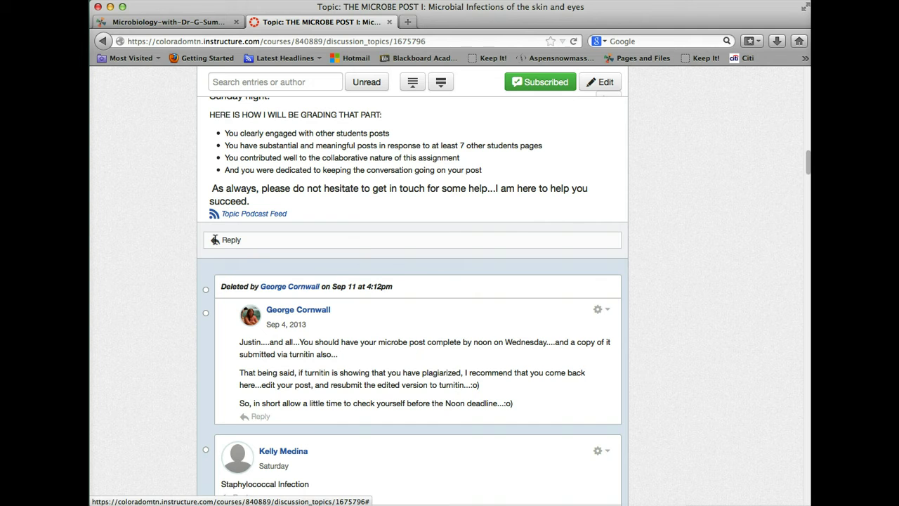
click(214, 242)
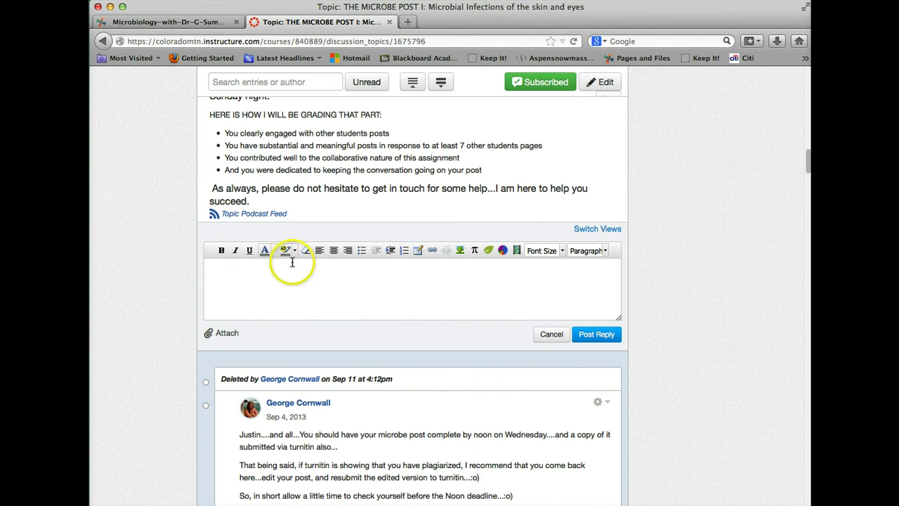
Step: Try the Font Size, Paragraph, equation and text-colour toolbar controls, closing each unchanged
click(561, 251)
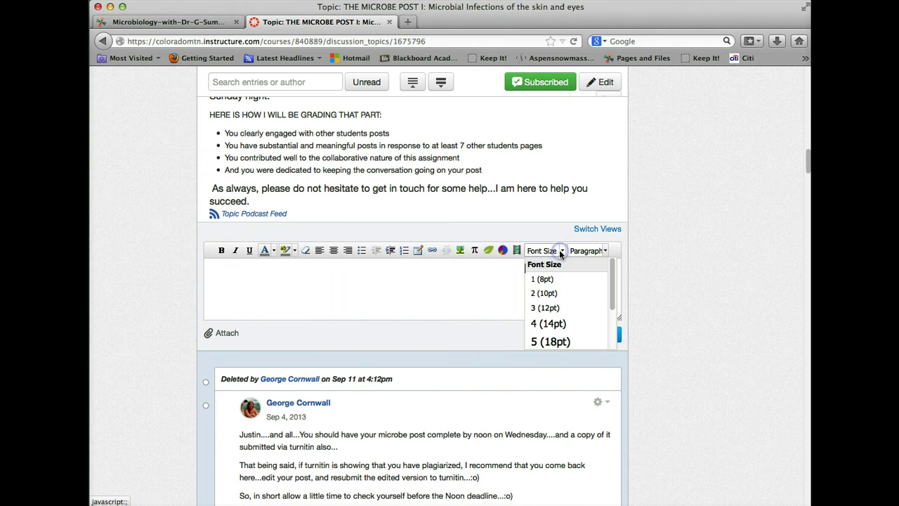
click(561, 251)
click(603, 252)
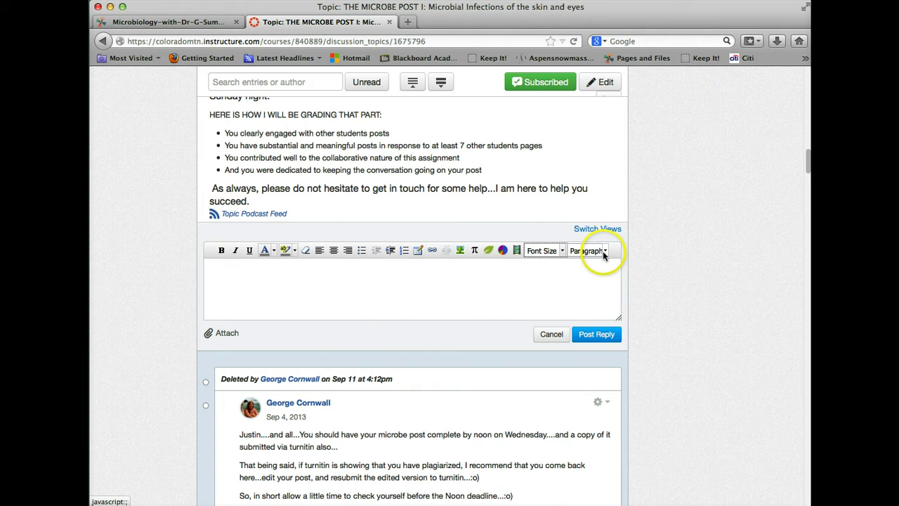
click(528, 266)
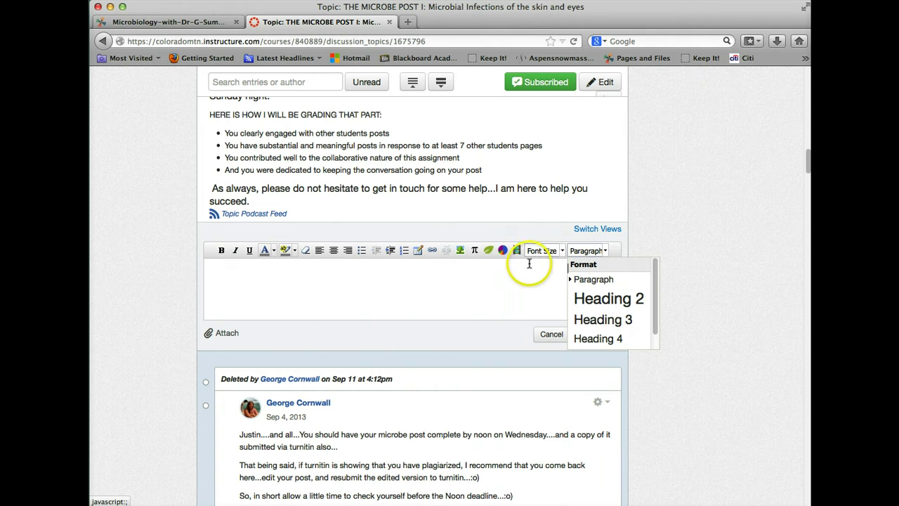
click(474, 251)
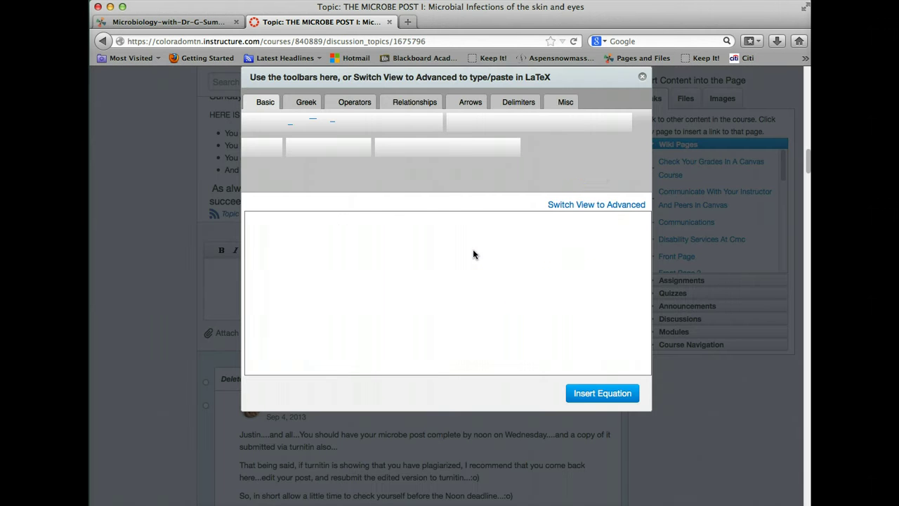
click(641, 76)
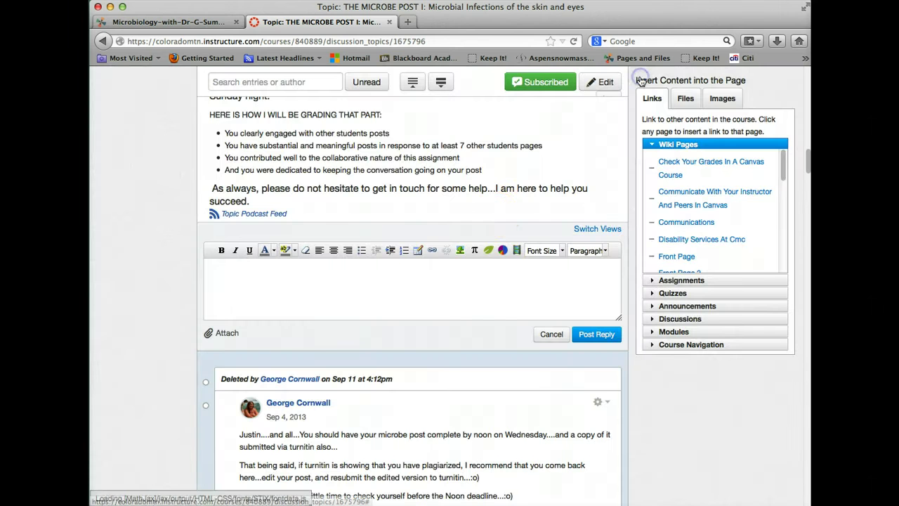
click(480, 236)
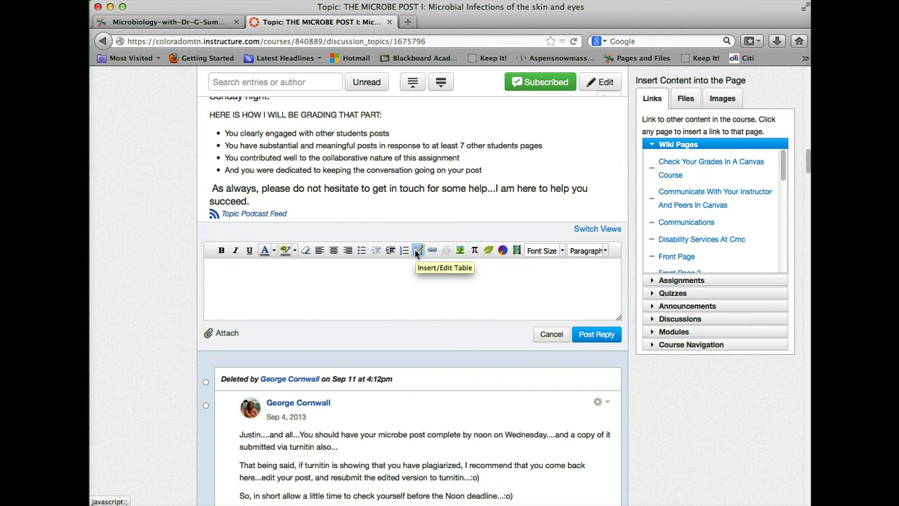
click(405, 252)
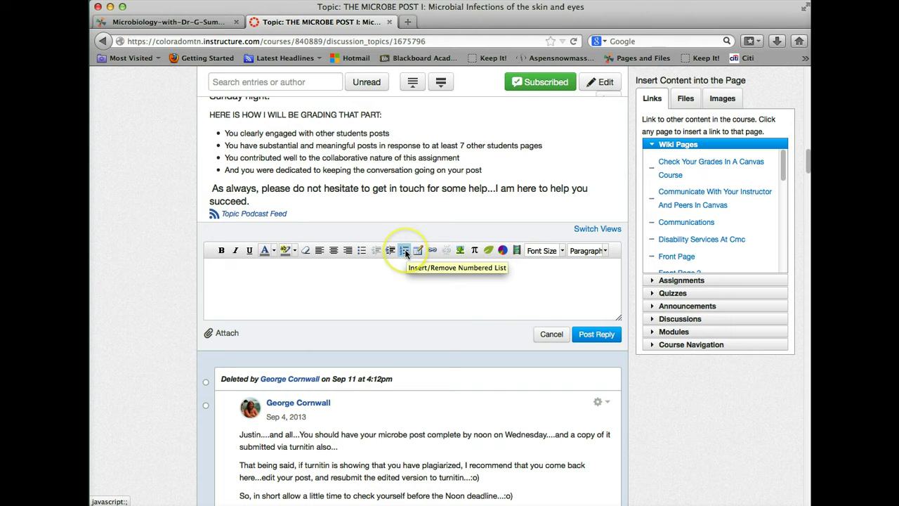
click(274, 251)
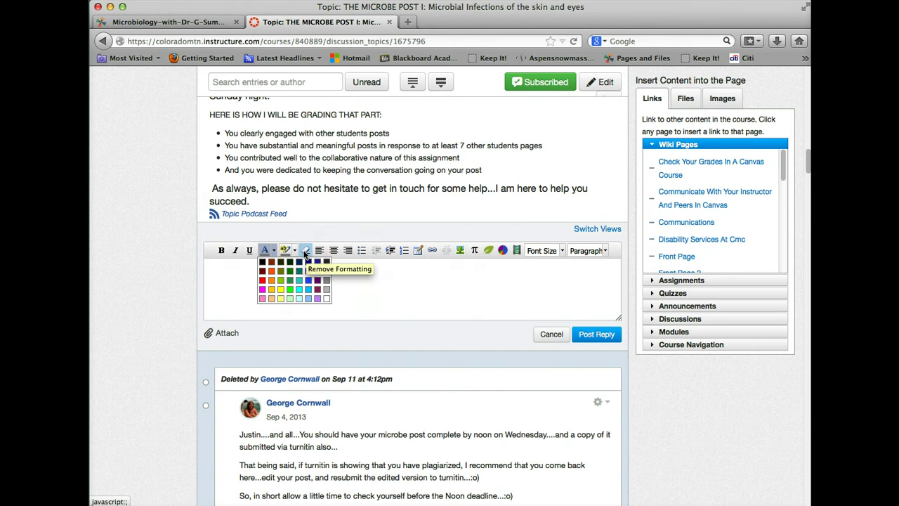
click(360, 281)
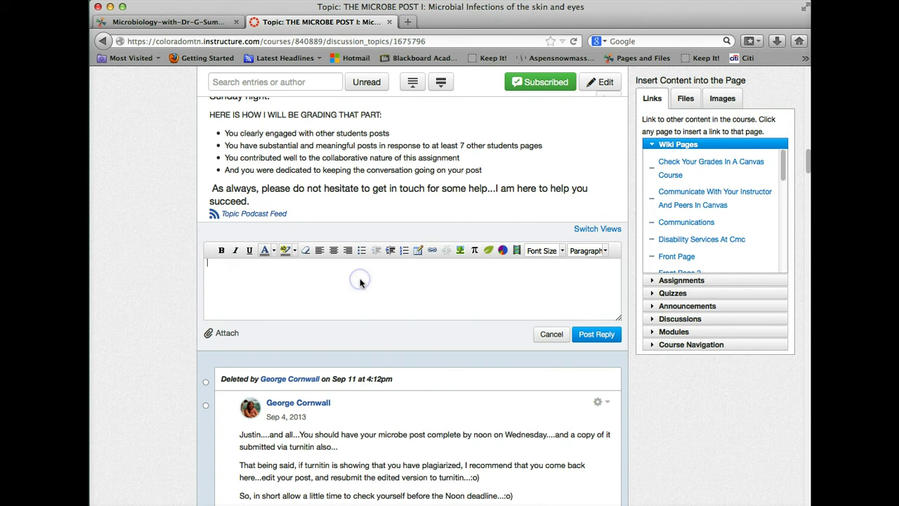
Step: Open Insert/Edit Image and look over its Flickr and image URL options
click(460, 250)
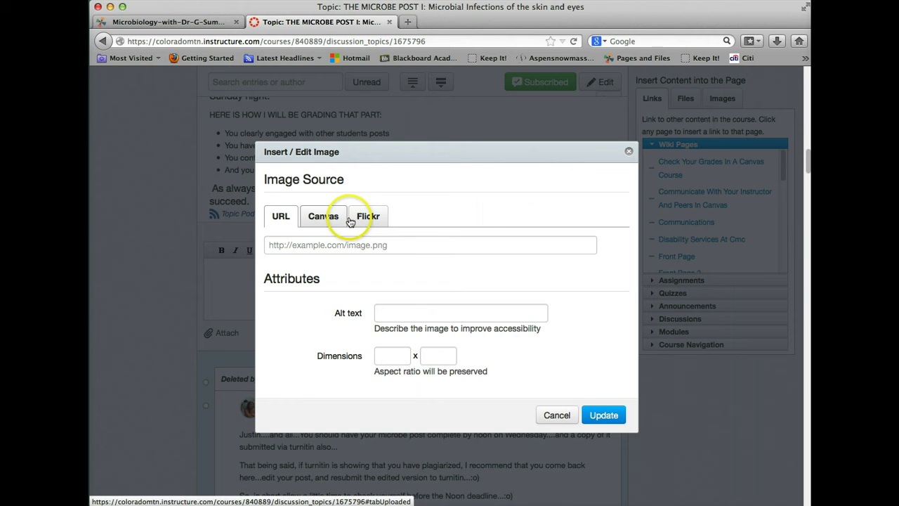
click(368, 221)
click(284, 218)
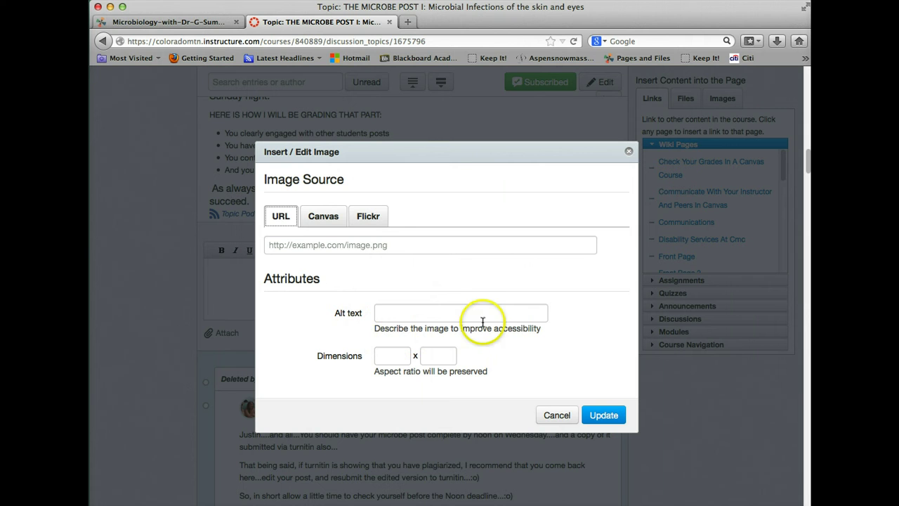
click(399, 325)
click(397, 356)
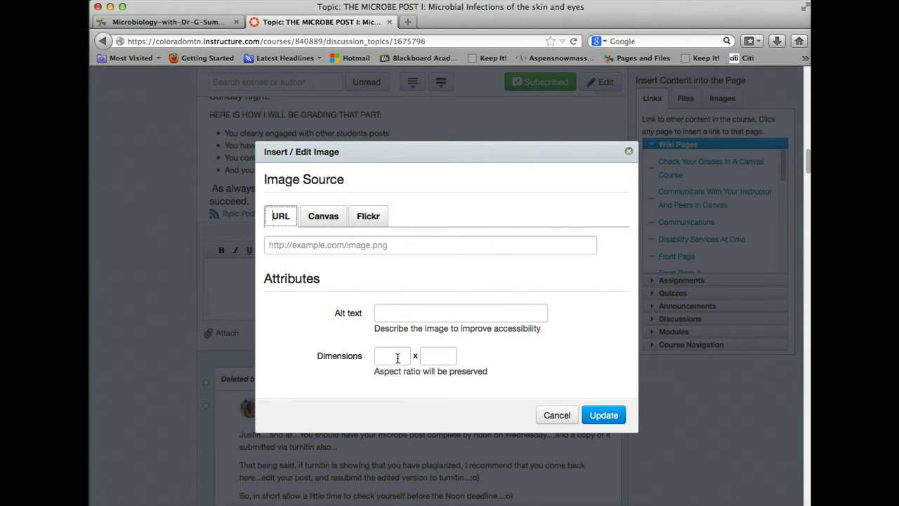
click(621, 401)
click(604, 418)
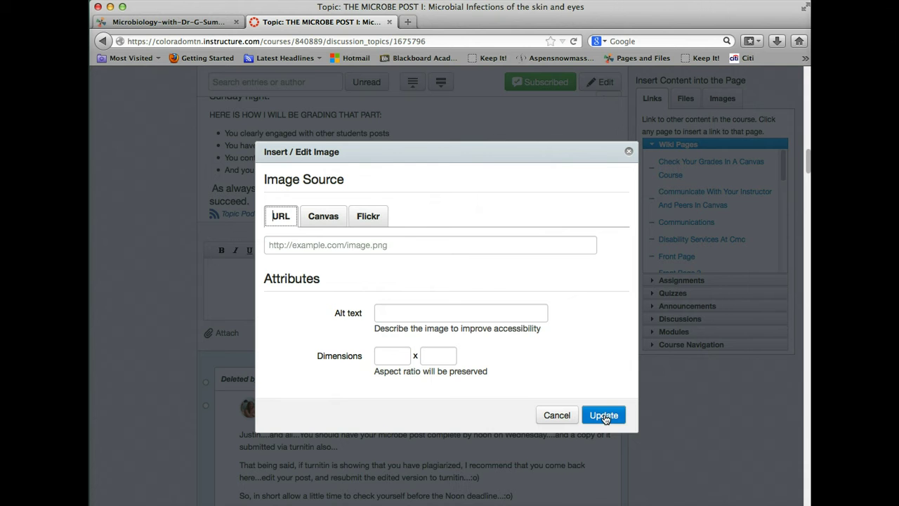
Step: Choose IMG_0856.JPG from Course files > Images on the Canvas tab
click(328, 221)
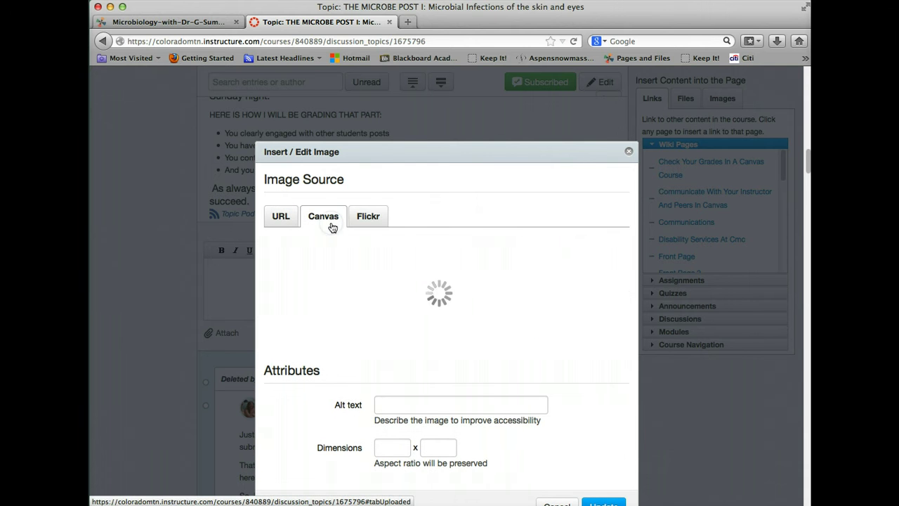
click(304, 247)
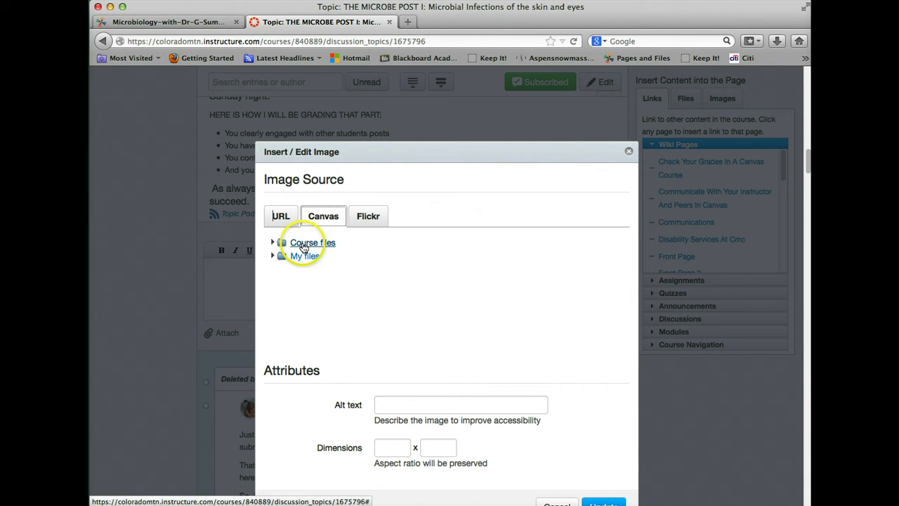
click(316, 270)
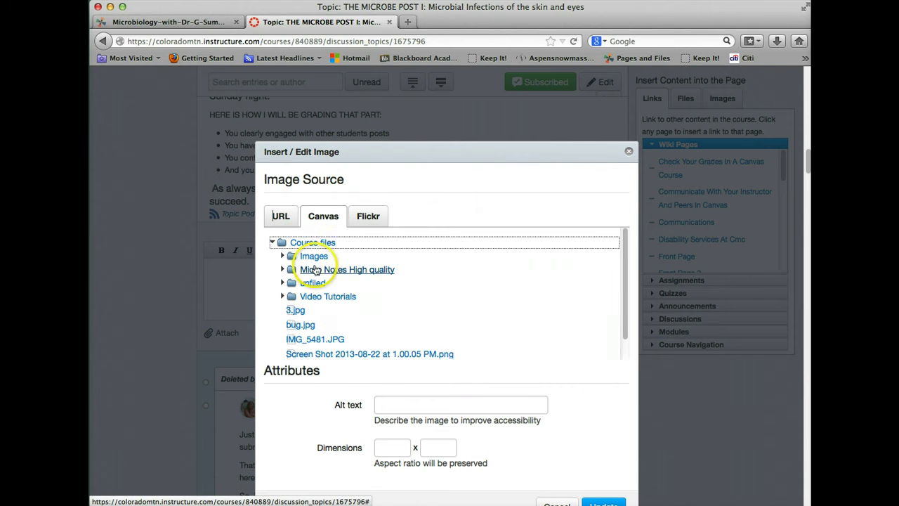
click(312, 256)
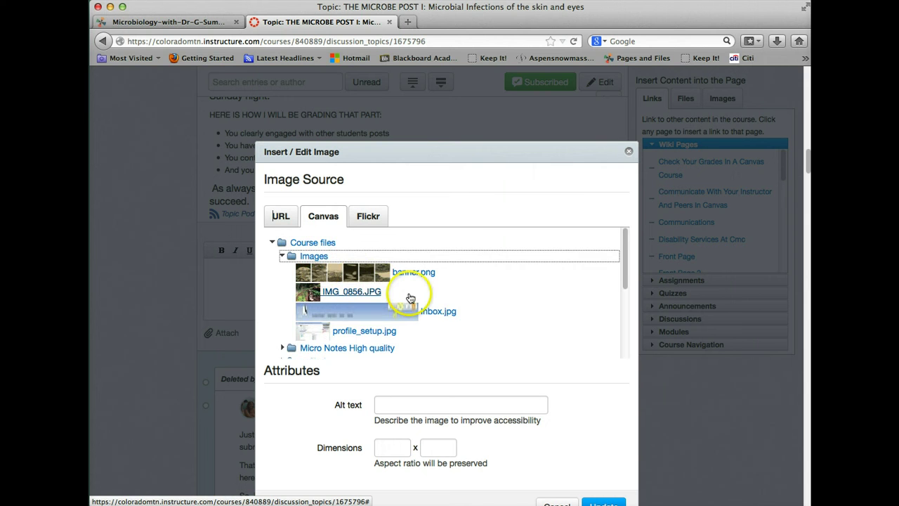
click(310, 295)
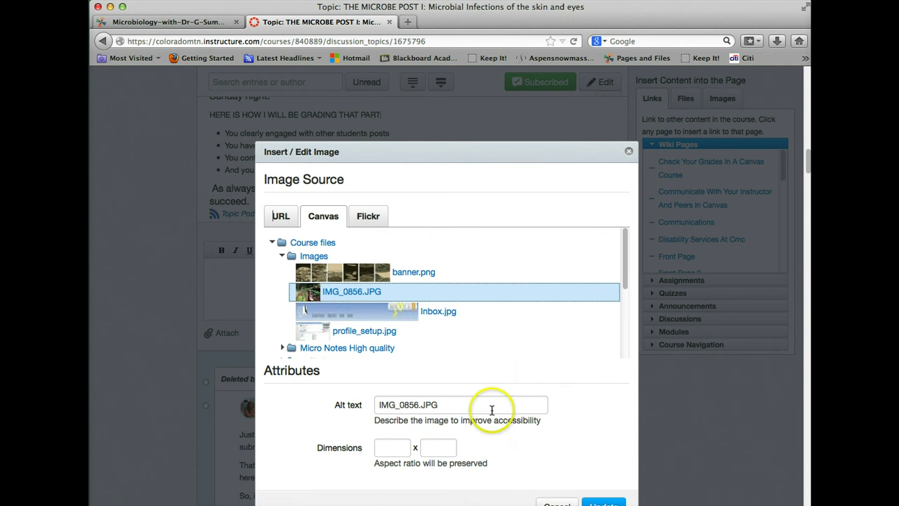
Step: Set the image alt text to 'reference' and its dimensions to 268 x 200
drag(488, 406, 372, 405)
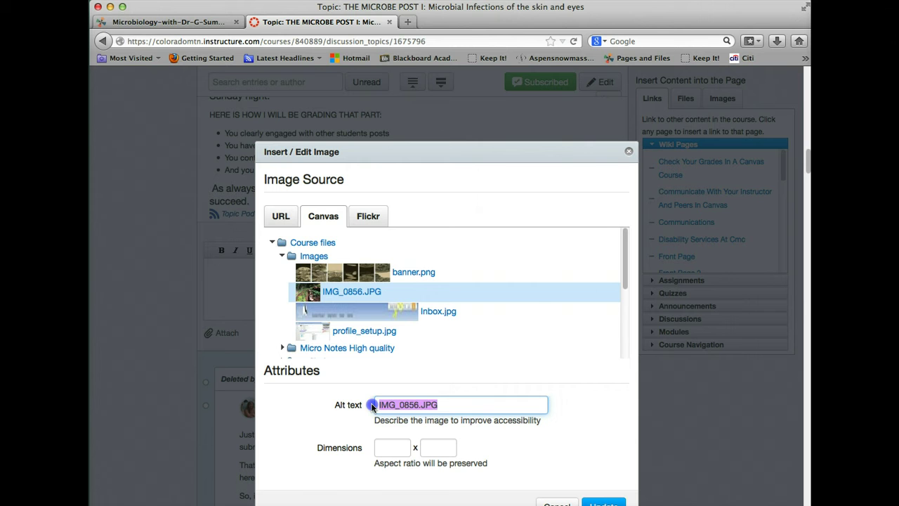
text(refer)
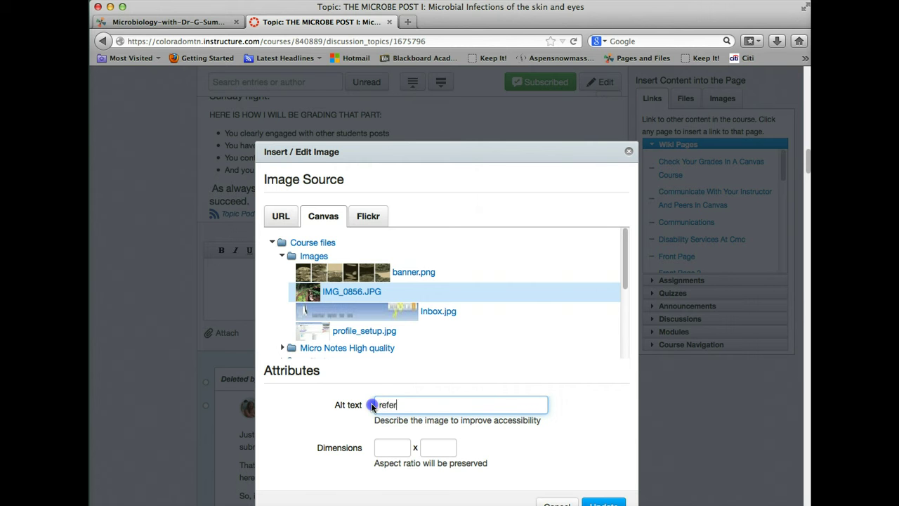
key(BackSpace)
key(BackSpace)
text(ference)
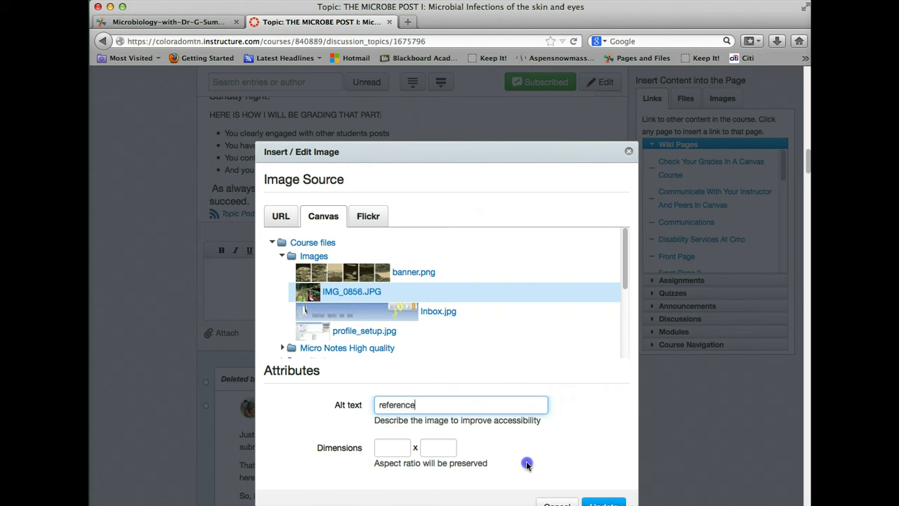
click(397, 448)
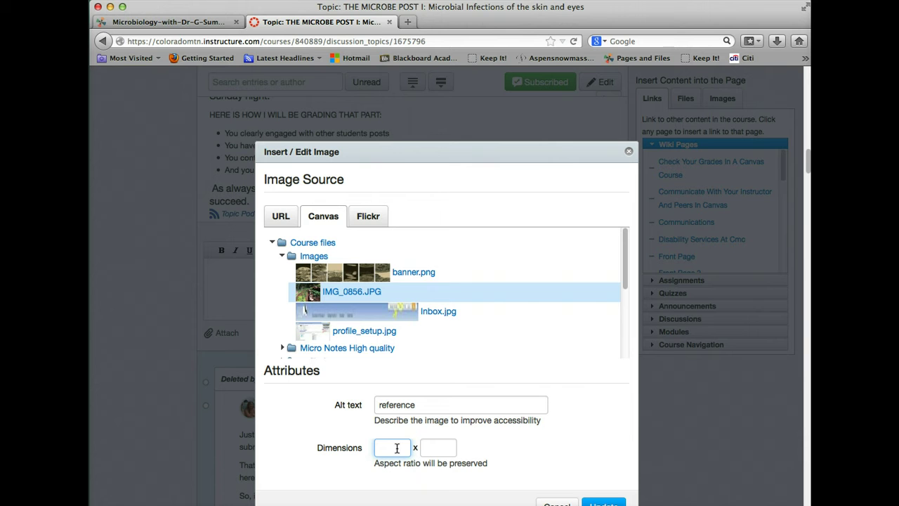
text(300)
click(435, 448)
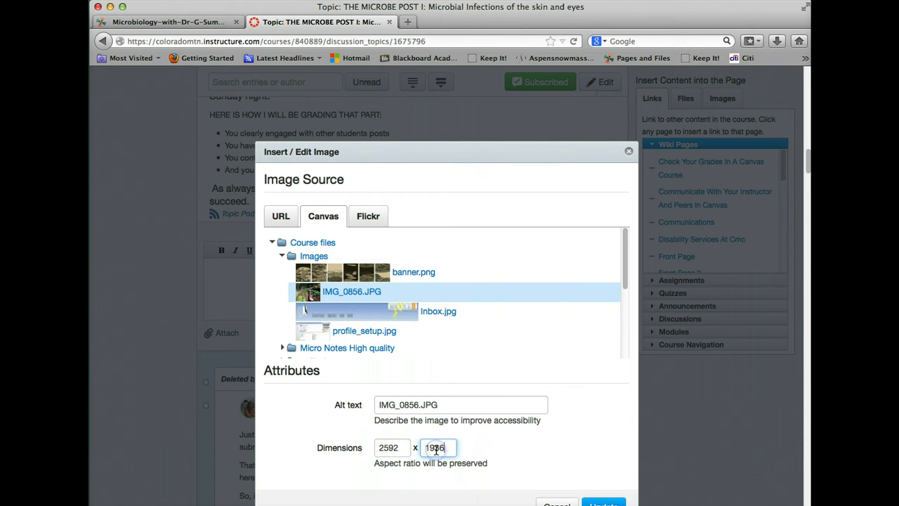
text(200)
key(BackSpace)
key(BackSpace)
key(BackSpace)
key(BackSpace)
drag(406, 447, 379, 447)
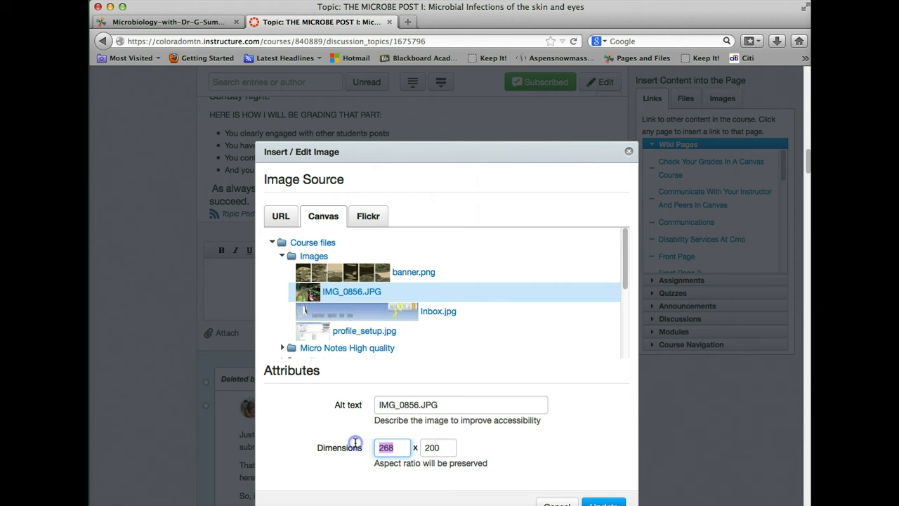
click(578, 425)
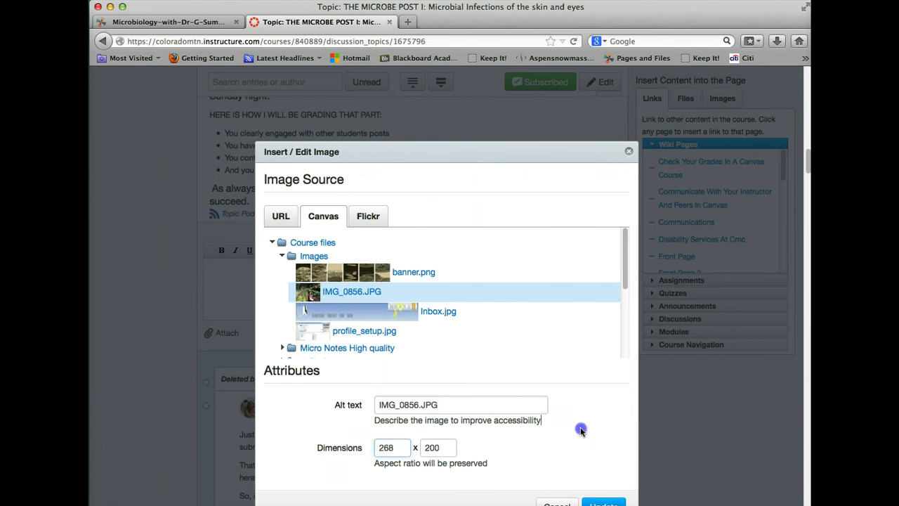
scroll(623, 472, down, 1)
Step: Insert IMG_0856.JPG, enlarge the editor, centre the photo and place the cursor below it
click(608, 476)
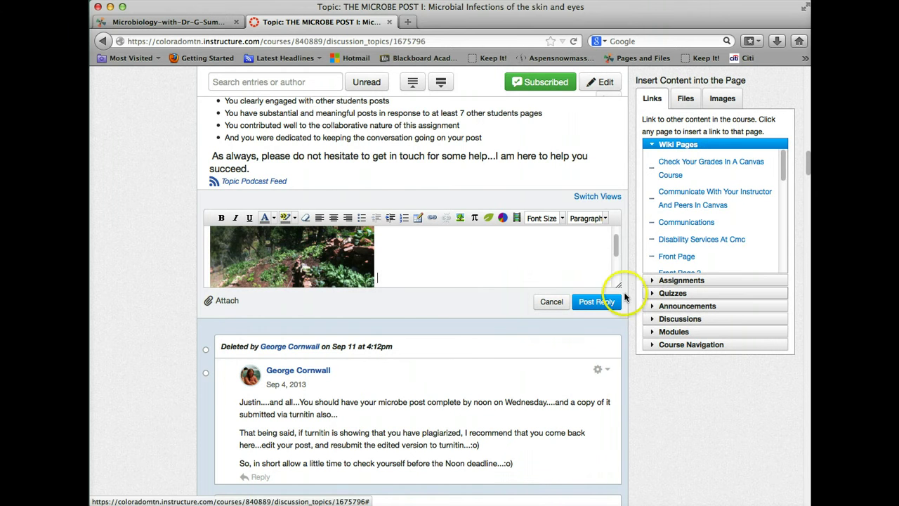
drag(619, 285, 639, 385)
click(288, 288)
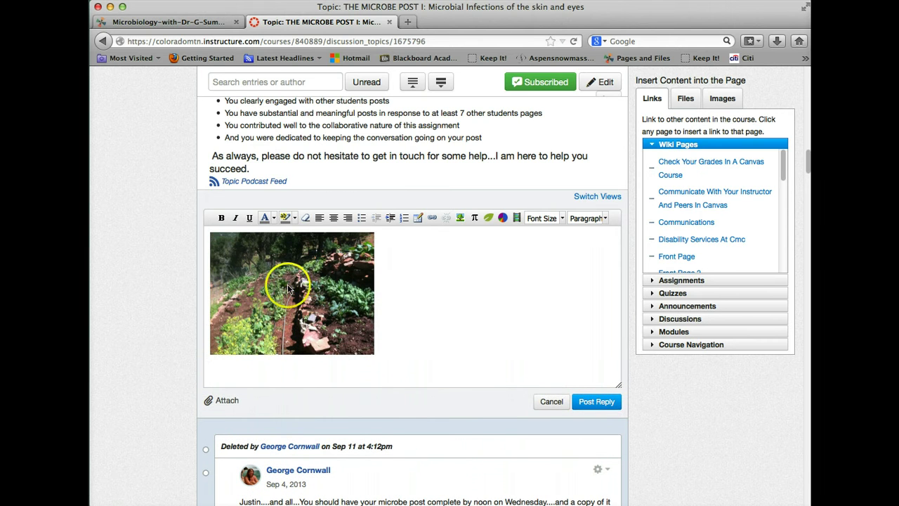
click(333, 218)
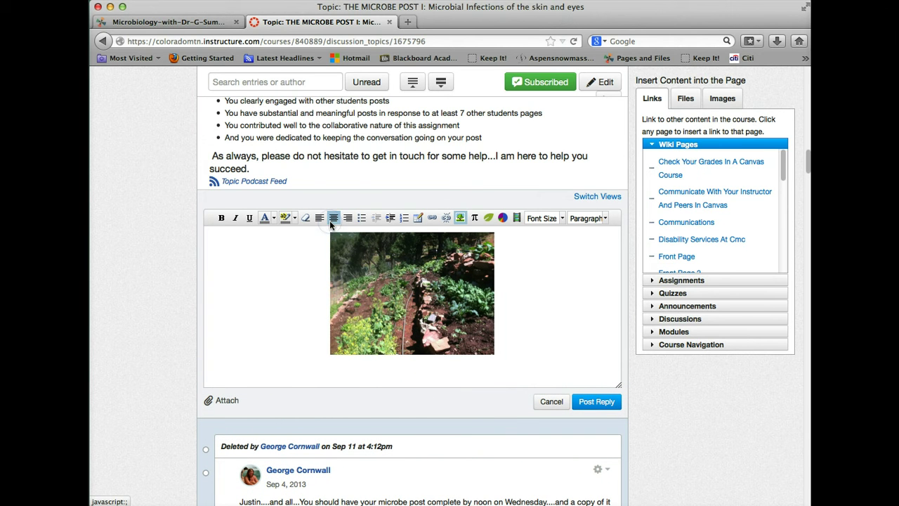
drag(426, 327, 492, 329)
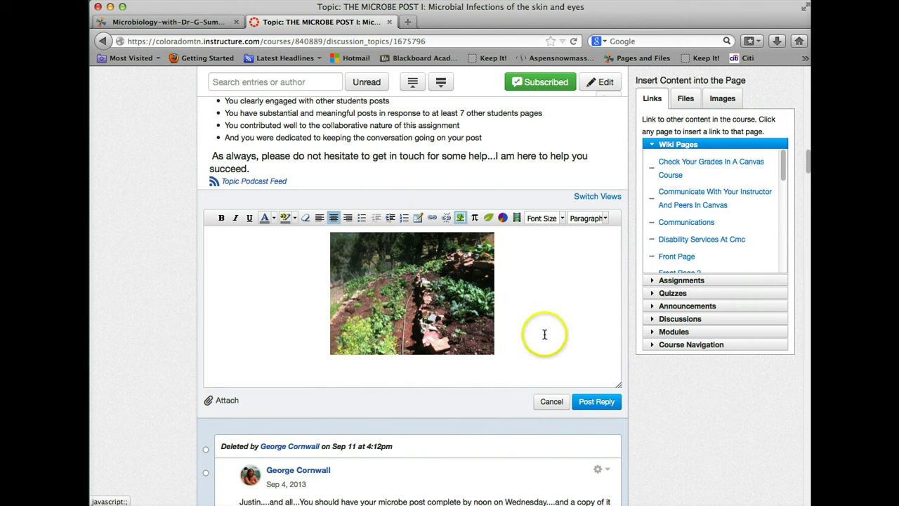
click(511, 386)
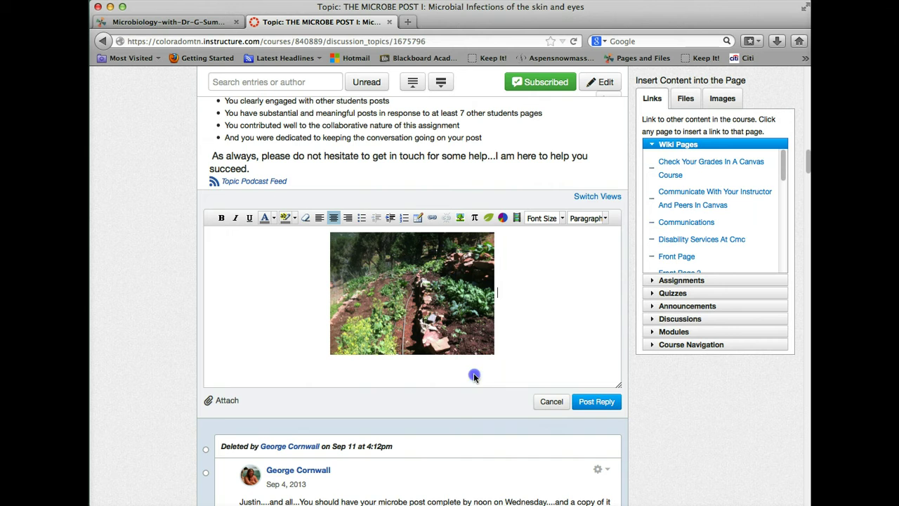
click(502, 343)
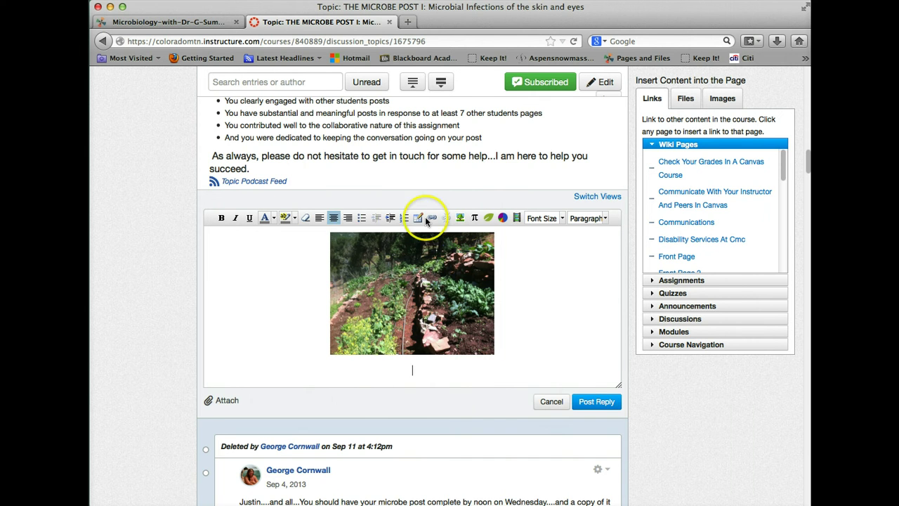
Step: Left-align the line below the photo for the 'My garden is cool' caption
click(320, 218)
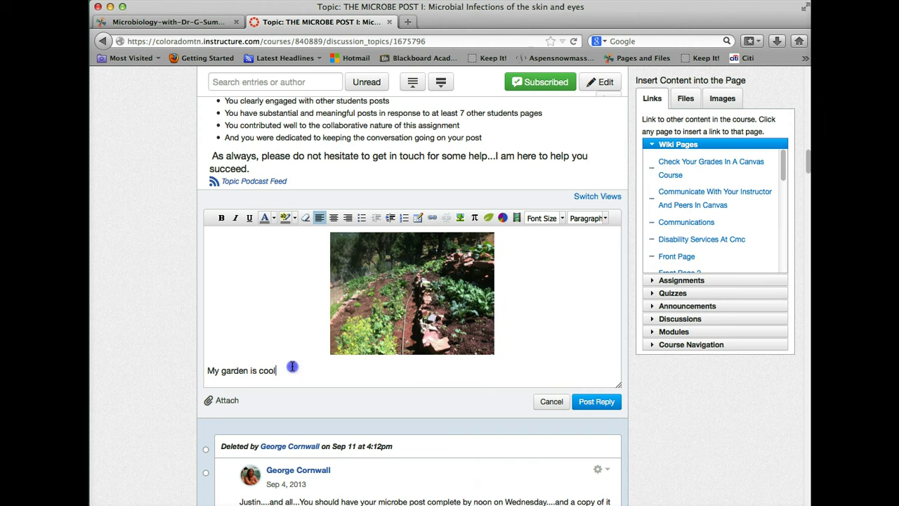
Step: Make 'My garden is cool' red, bold and 18pt (size 5), then add a new line
drag(285, 368, 196, 367)
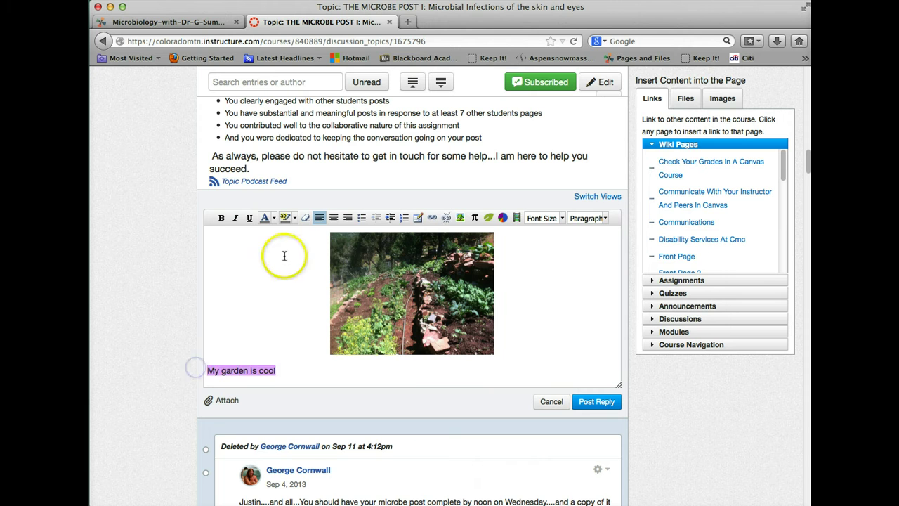
click(272, 218)
click(262, 250)
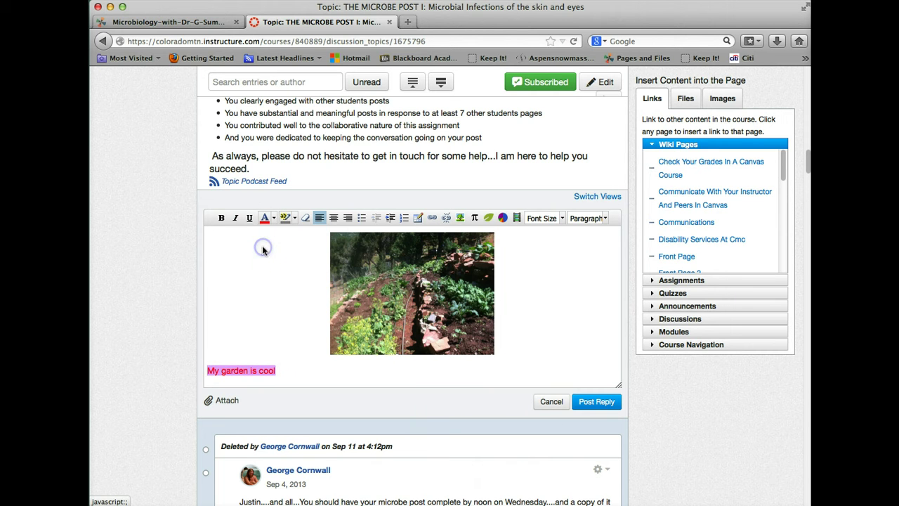
click(221, 218)
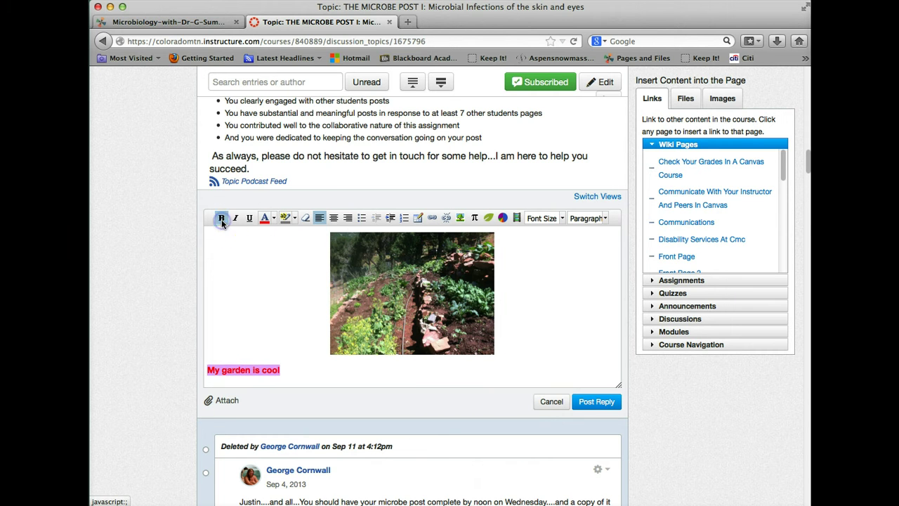
click(554, 218)
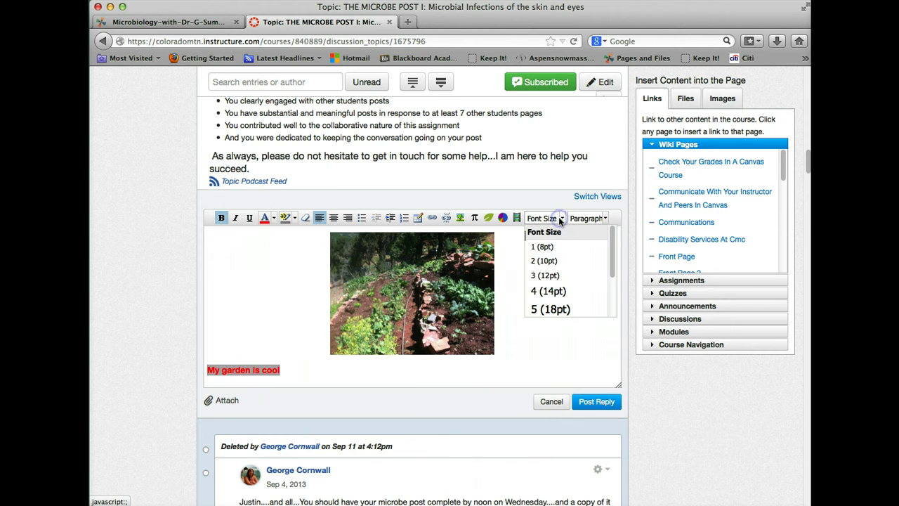
click(570, 312)
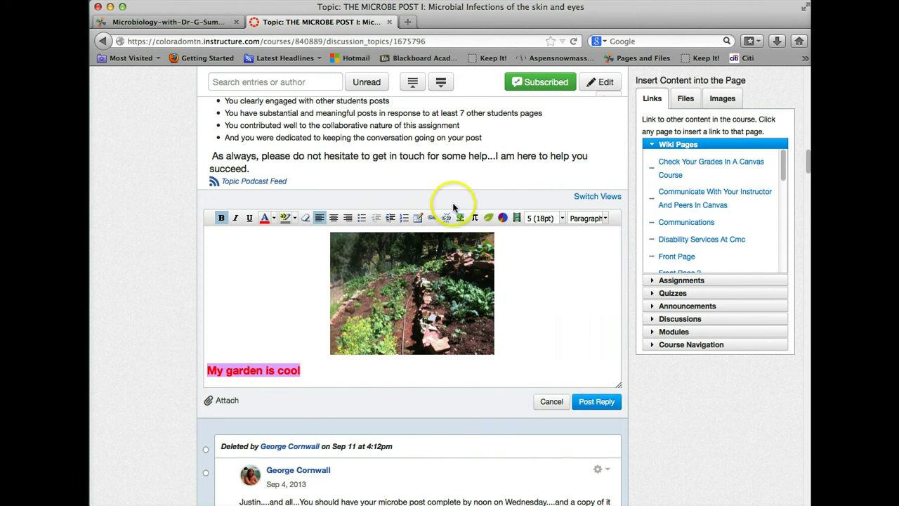
click(503, 381)
key(Return)
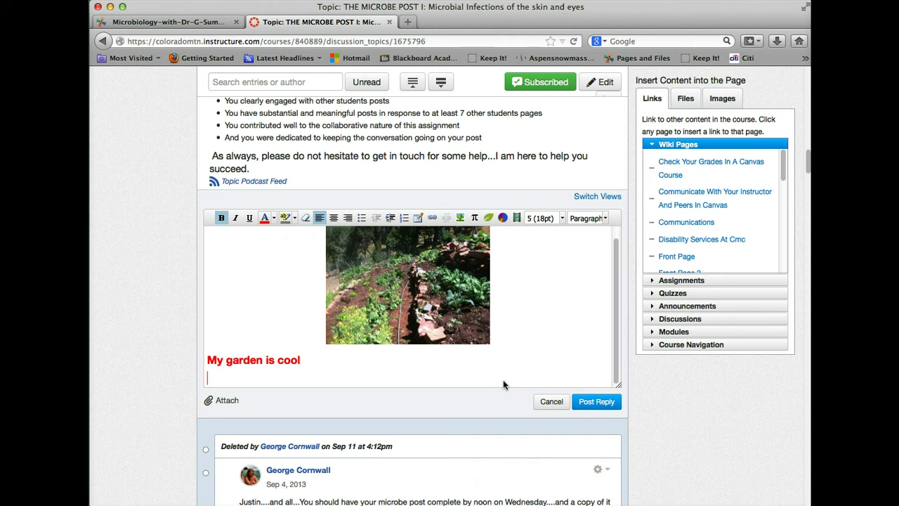
click(515, 219)
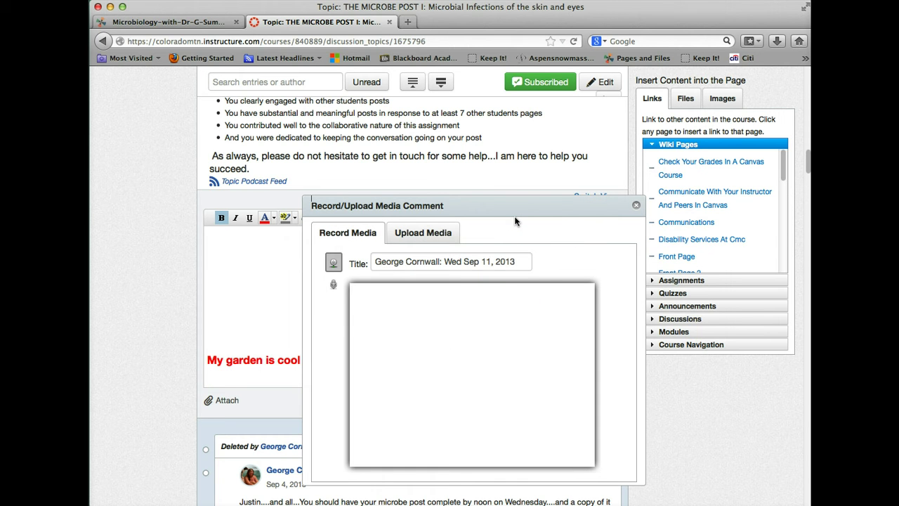
click(540, 218)
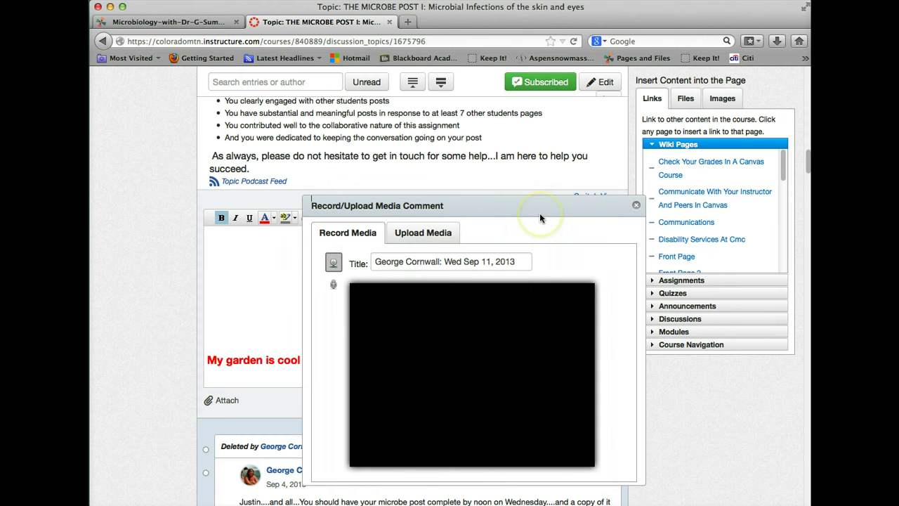
click(425, 233)
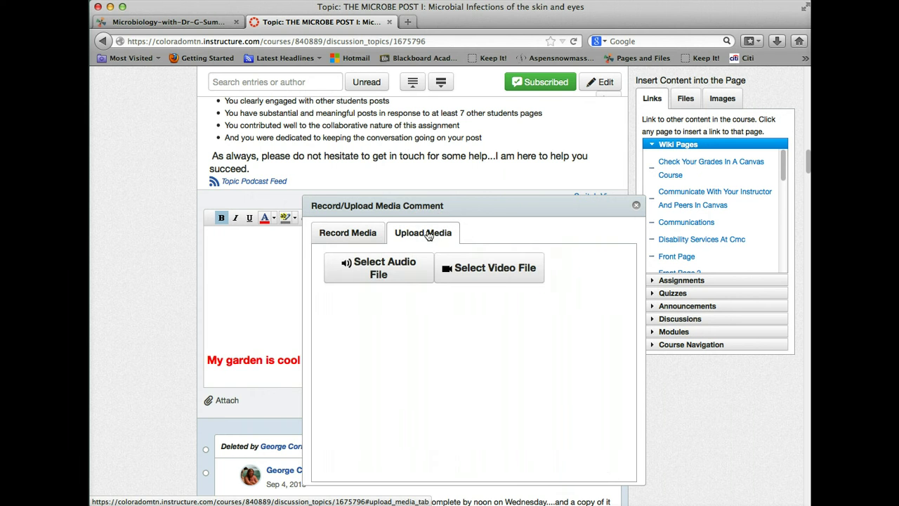
click(426, 235)
click(472, 271)
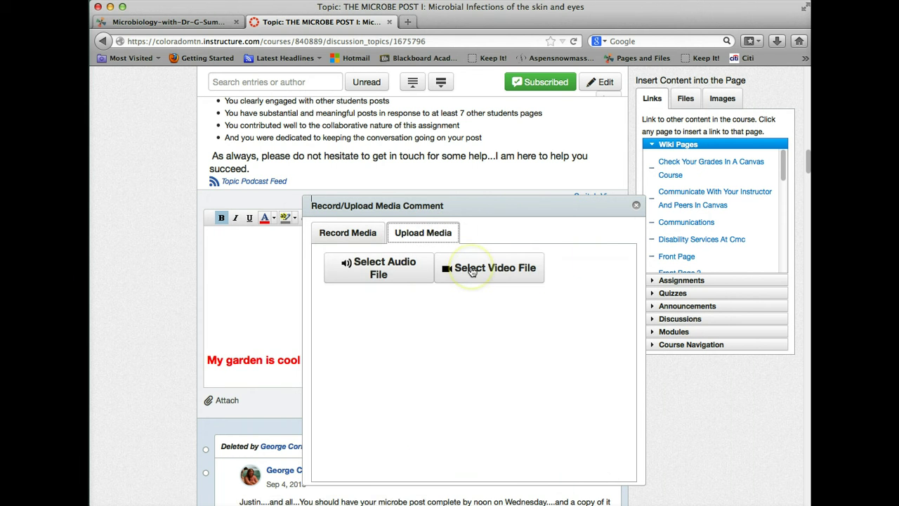
click(636, 204)
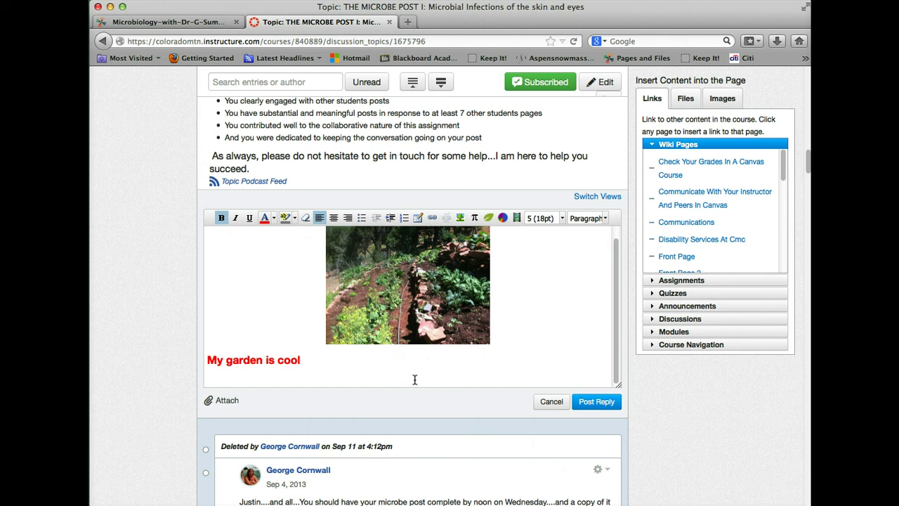
Step: Switch the reply editor to HTML source view from the empty line below the caption
click(414, 380)
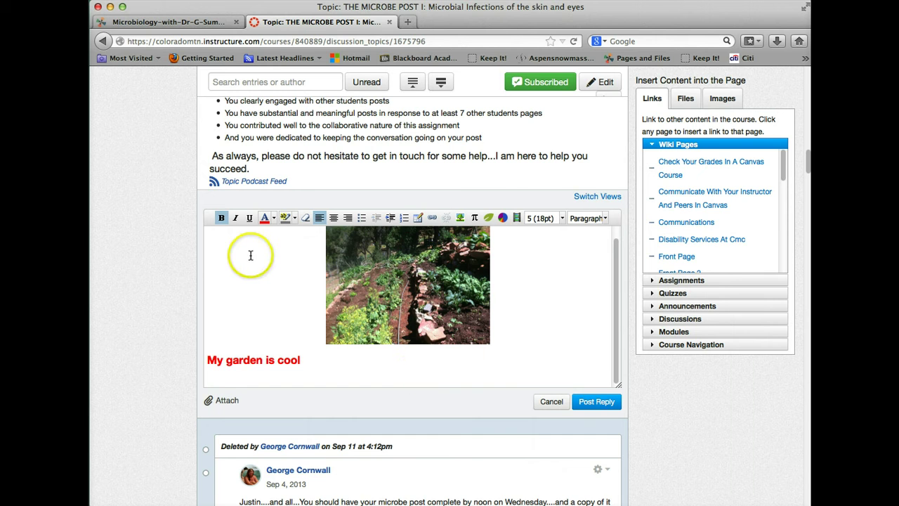
click(606, 199)
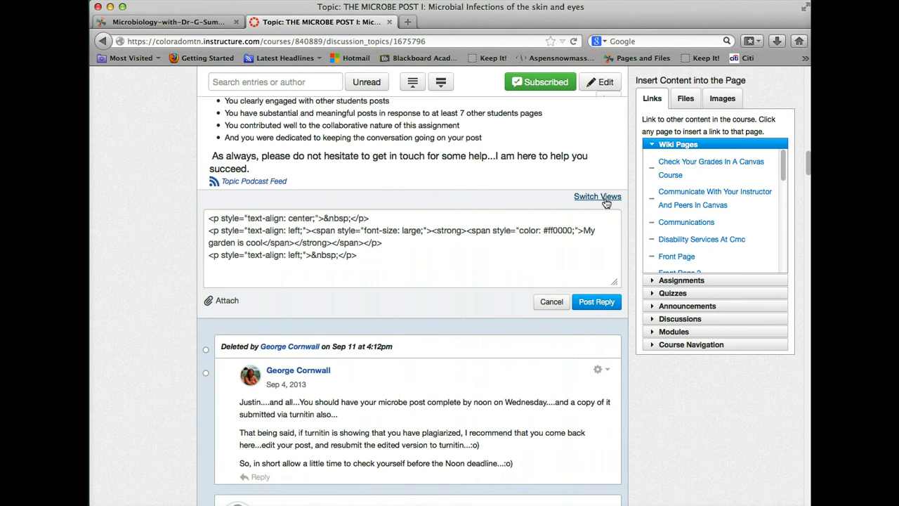
click(551, 247)
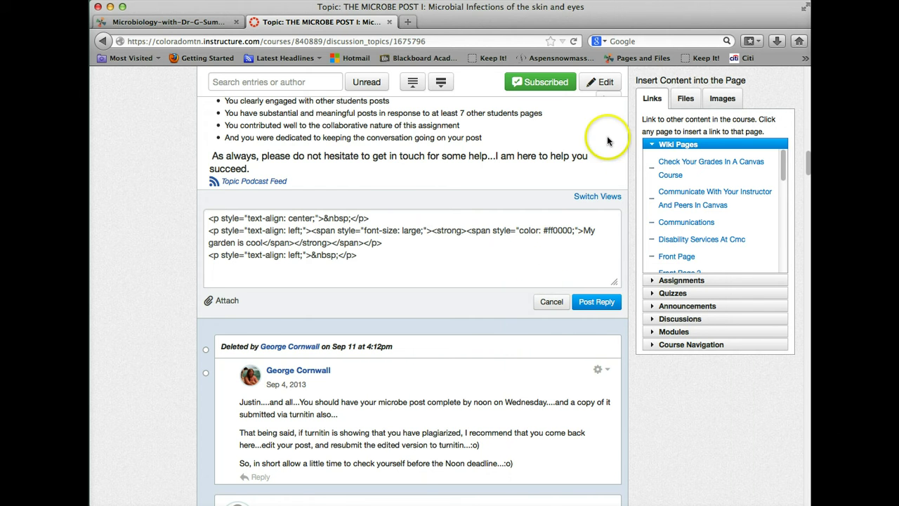
Step: Go to youtube in a new tab and open the Adenoidectomy Video (HD) watch page
click(409, 22)
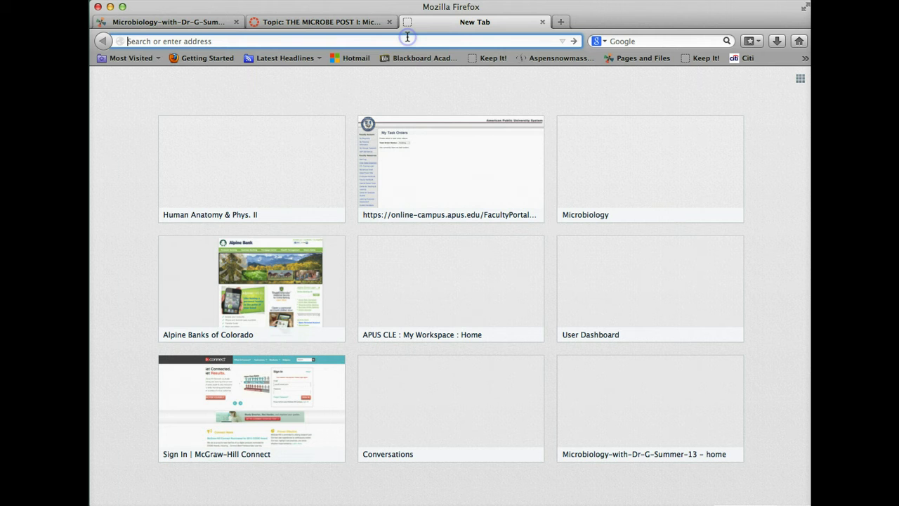
text(youtube.com/)
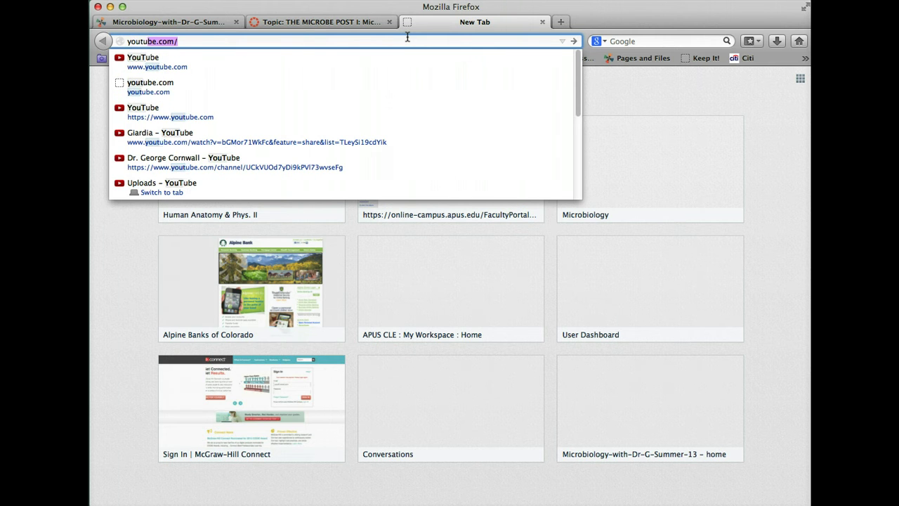
key(Return)
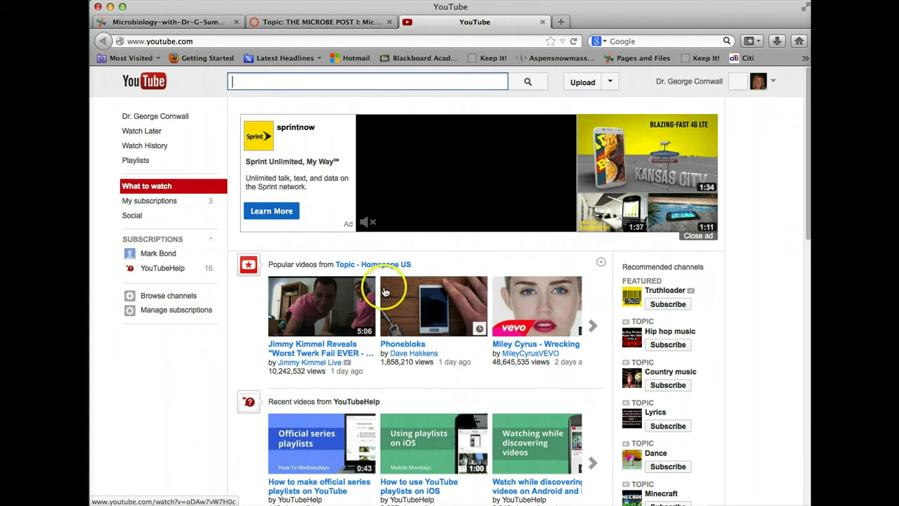
scroll(333, 311, down, 1)
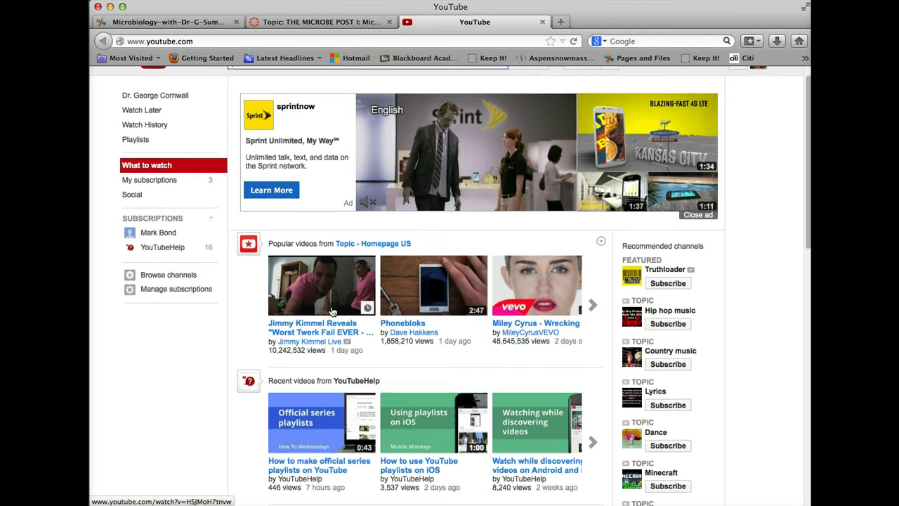
scroll(333, 311, down, 1)
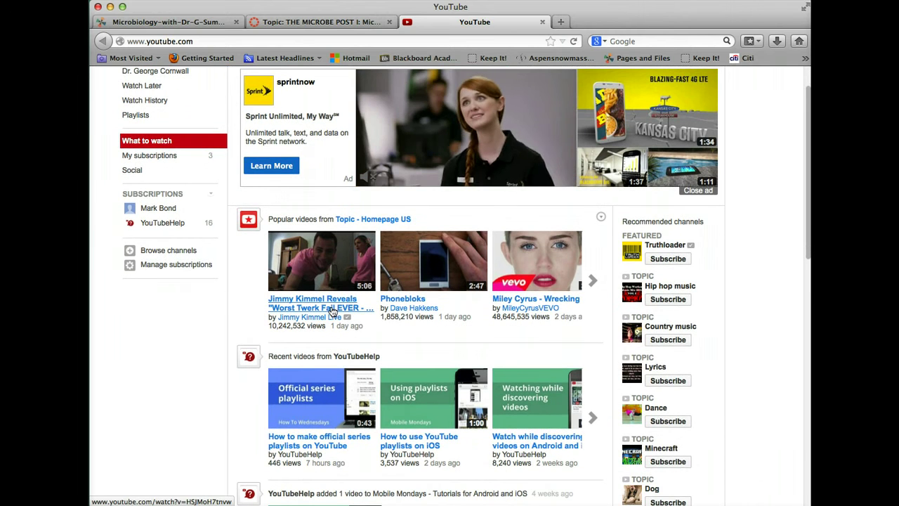
scroll(332, 311, down, 8)
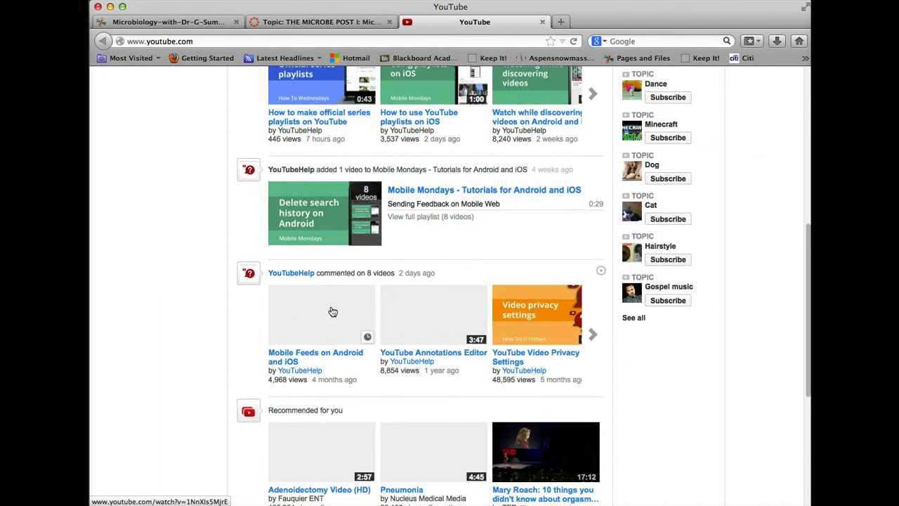
scroll(320, 333, down, 2)
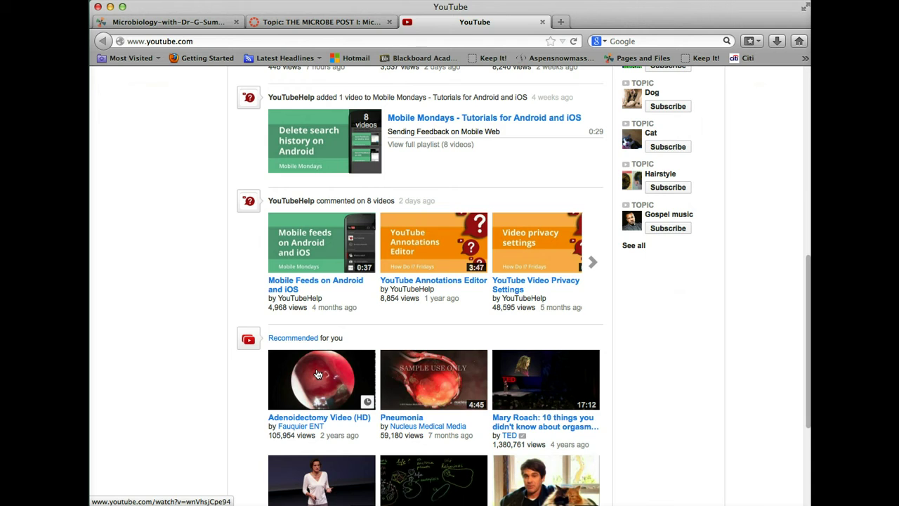
click(317, 374)
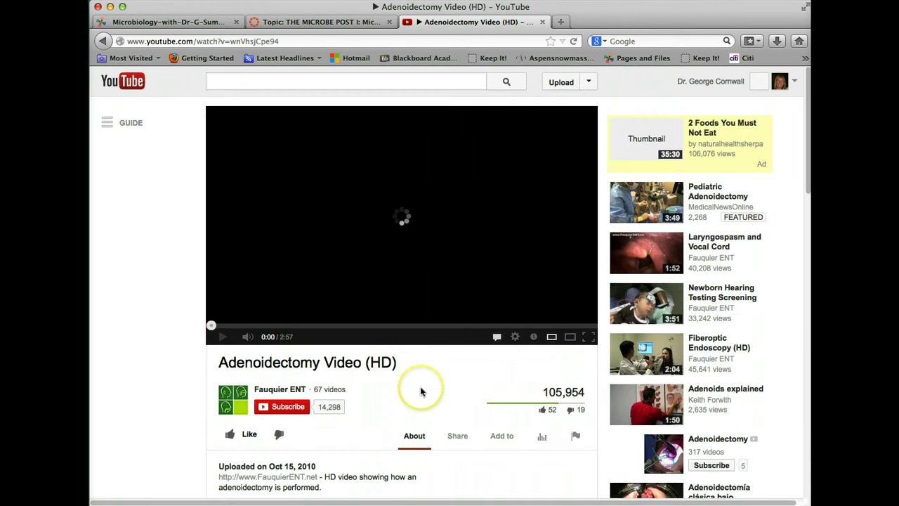
Step: Show the Adenoidectomy video's 420 × 315 embed code under Share > Embed and select it all
scroll(420, 391, down, 5)
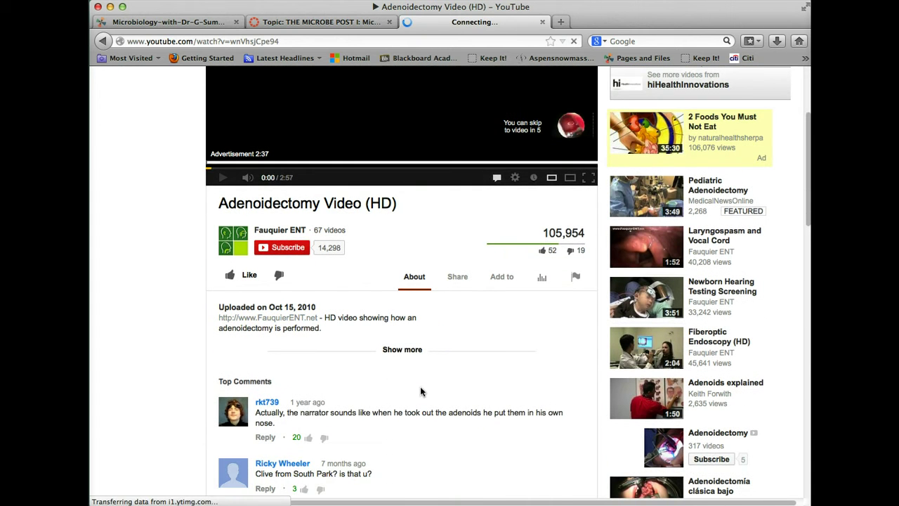
click(457, 313)
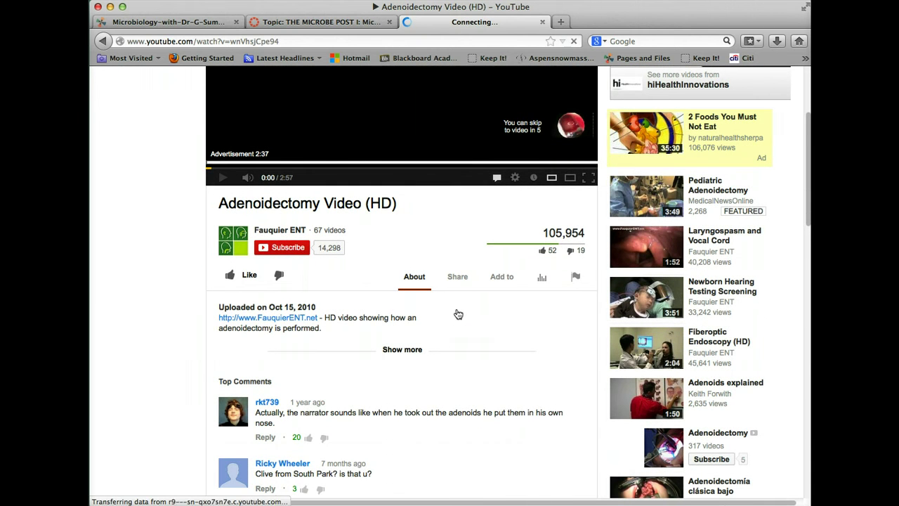
click(223, 165)
click(356, 241)
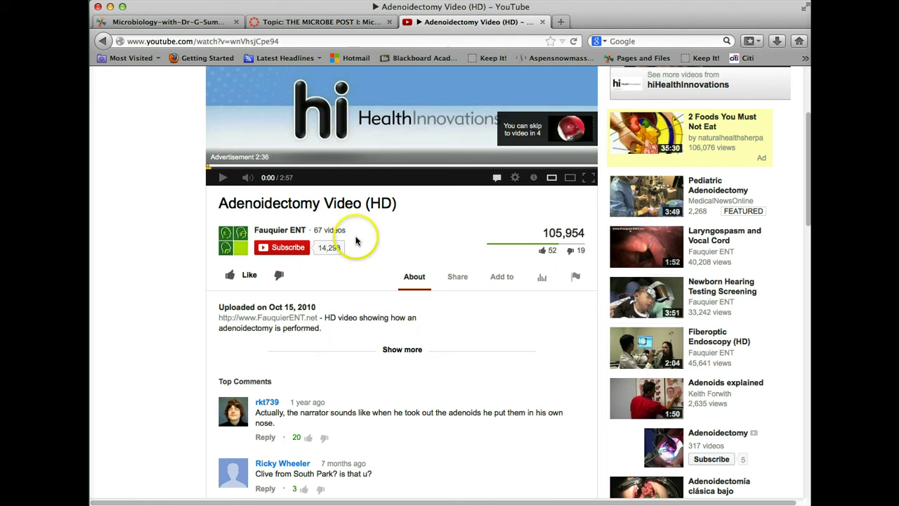
click(457, 277)
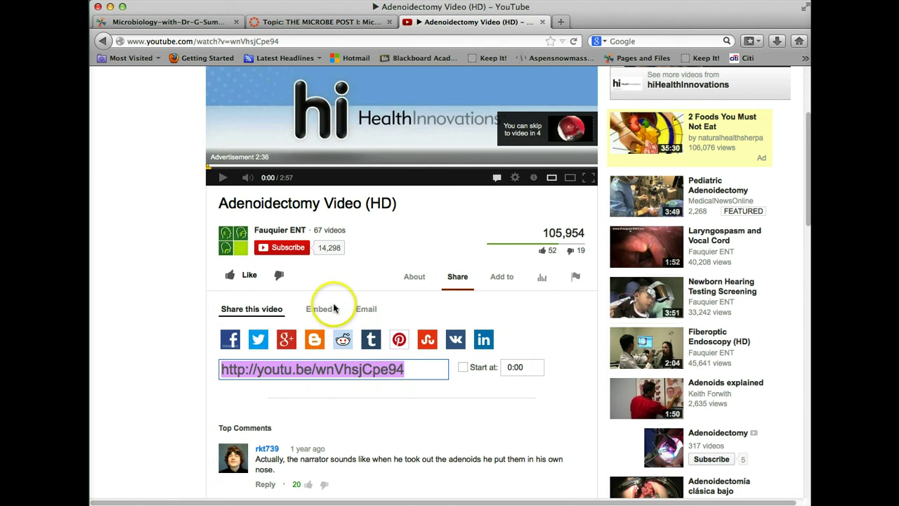
click(318, 309)
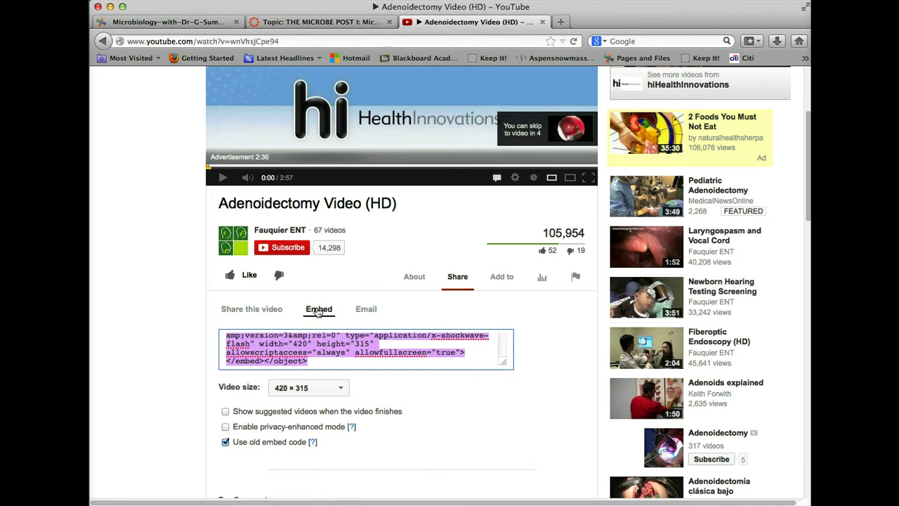
click(318, 366)
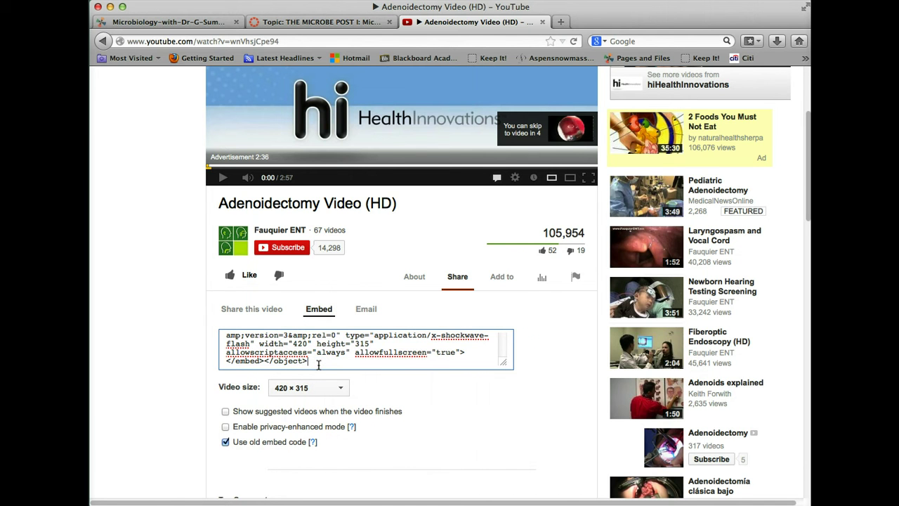
key(super+a)
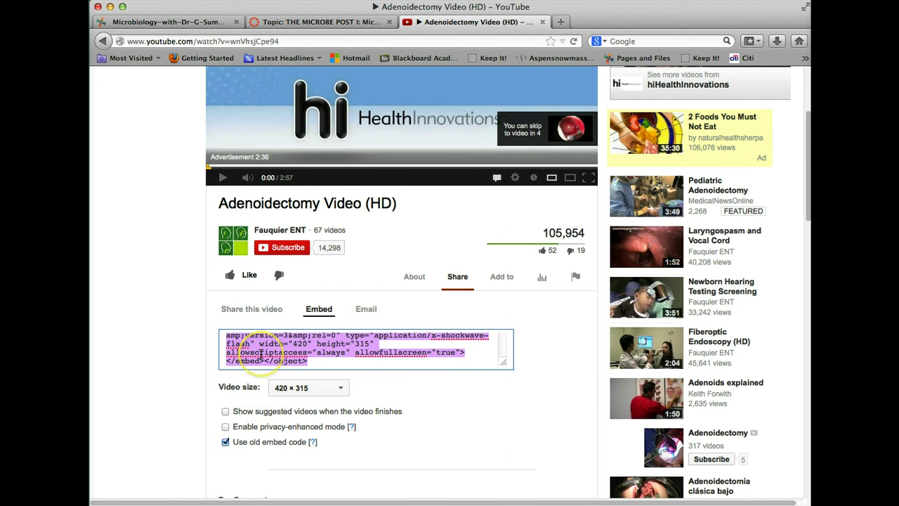
Step: Paste the YouTube embed code on a new line after the caption's HTML, then post
click(323, 25)
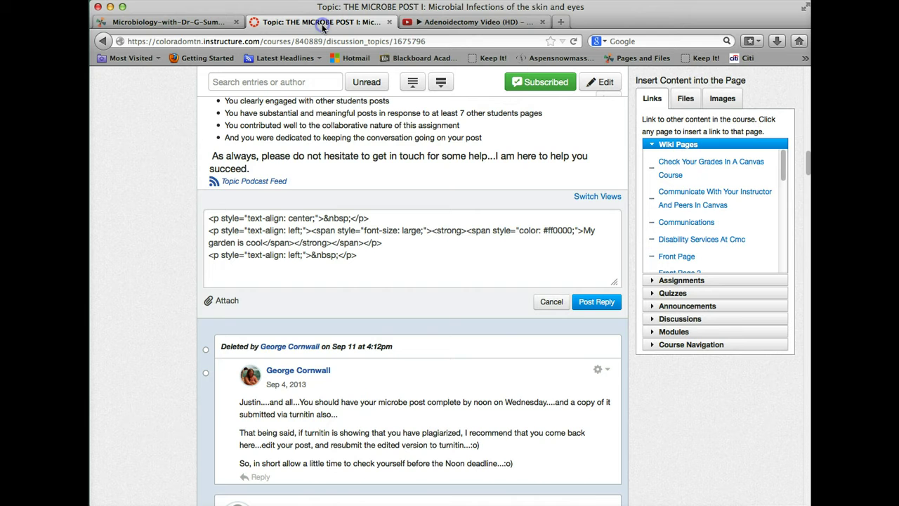
click(375, 264)
scroll(375, 263, up, 5)
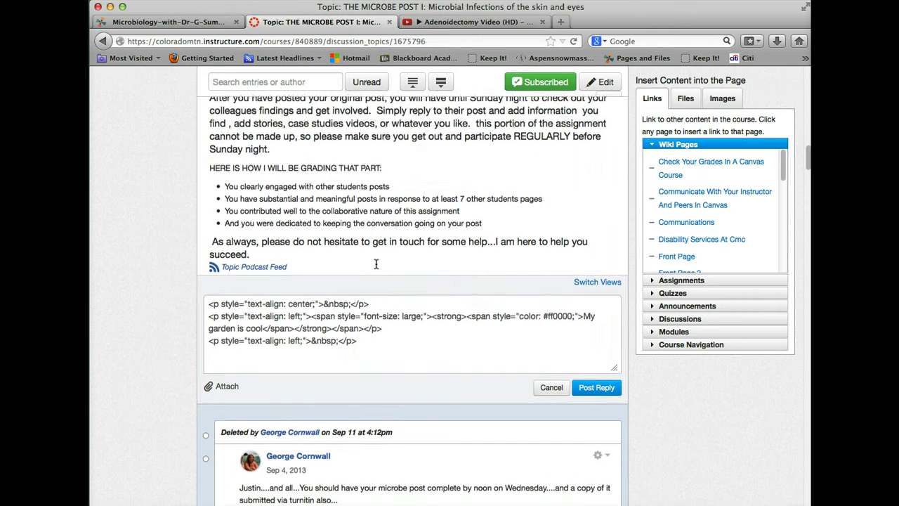
scroll(376, 263, up, 6)
scroll(376, 263, down, 10)
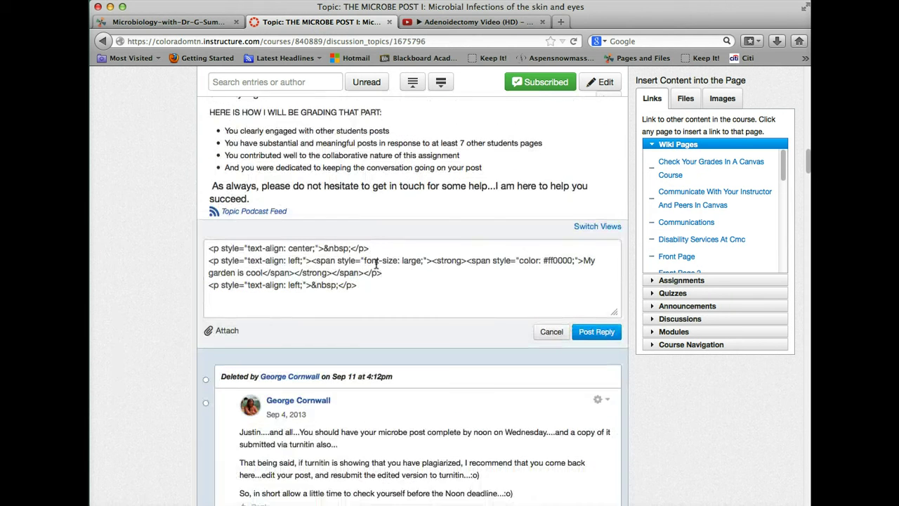
click(374, 278)
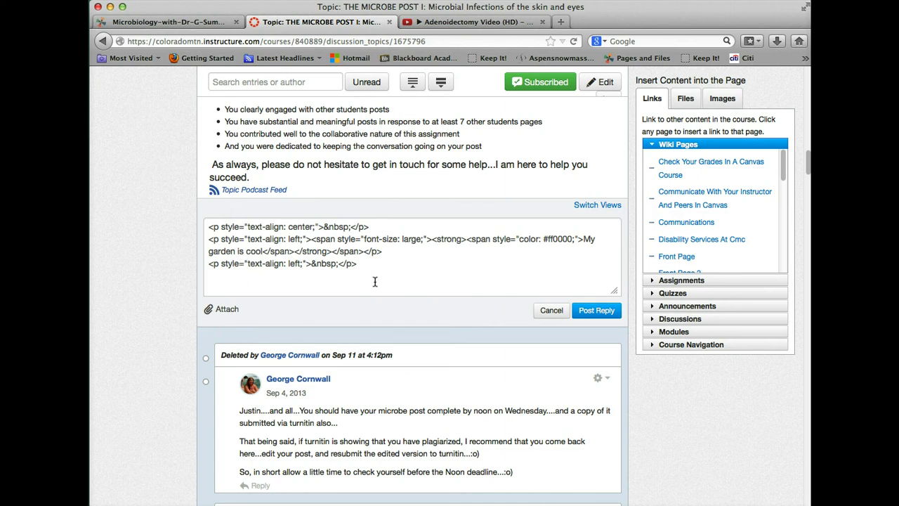
click(375, 282)
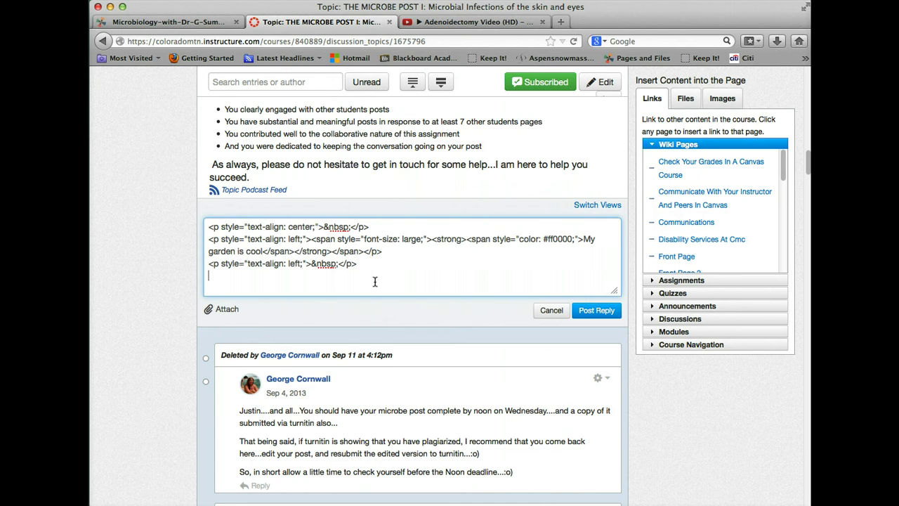
key(Return)
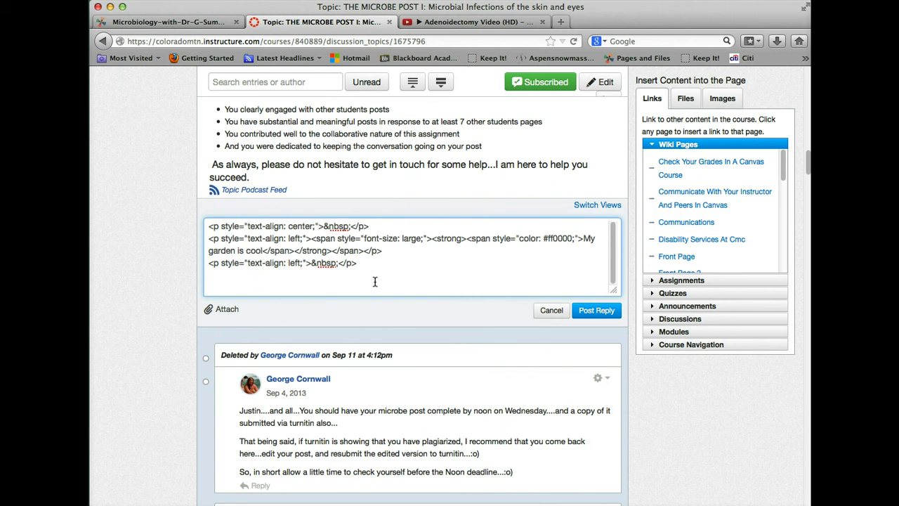
text(<object width="420" height="315"><param name="movie" value="//www.youtube.com/v/wnVhsjCpe94?hl=en_US&amp;version=3&amp;rel=0"></param><param name="allowFullScreen" value="true"></param><param name="allowscriptaccess" value="always"></param><embed src="//www.youtube.com/v/wnVhsjCpe94?hl=en_US&amp;version=3&amp;rel=0" type="application/x-shockwave-flash" width="420" height="315" allowscriptaccess="always" allowfullscreen="true"></embed></object>)
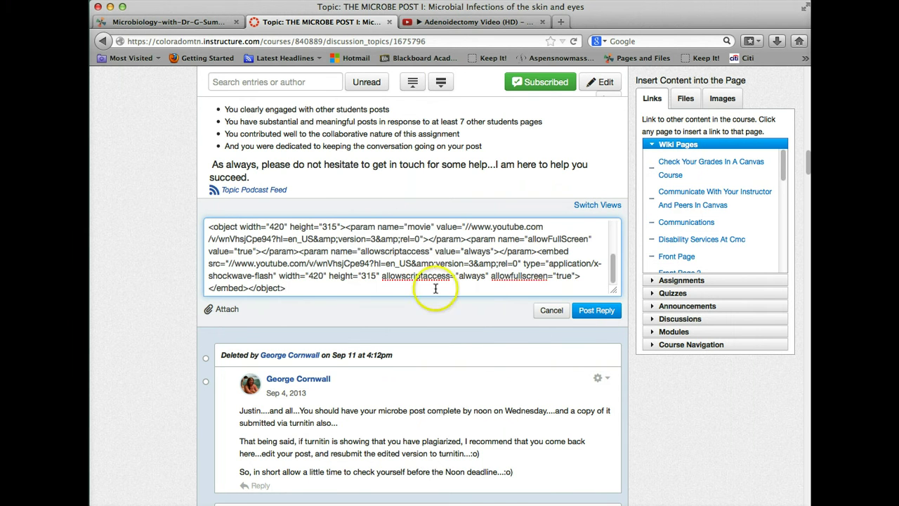
click(595, 205)
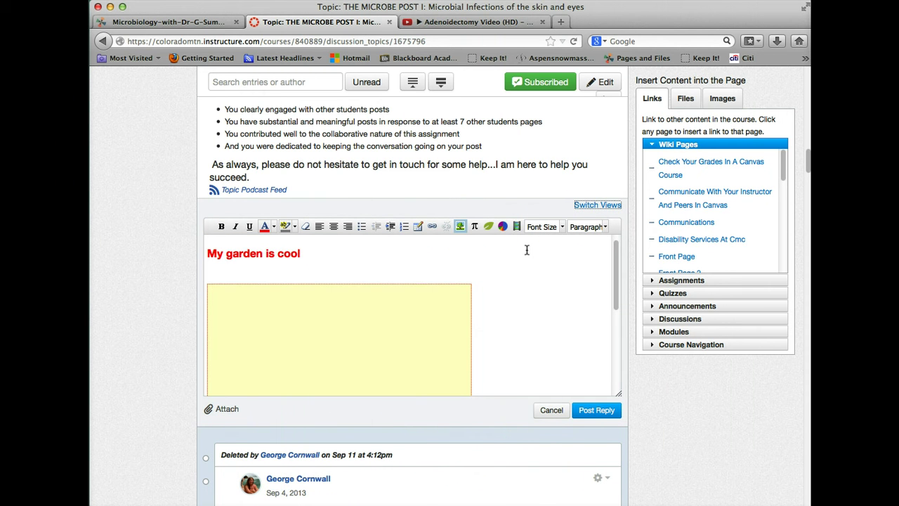
click(604, 391)
Step: Post the reply and play its embedded Adenoidectomy video to confirm it works
click(597, 411)
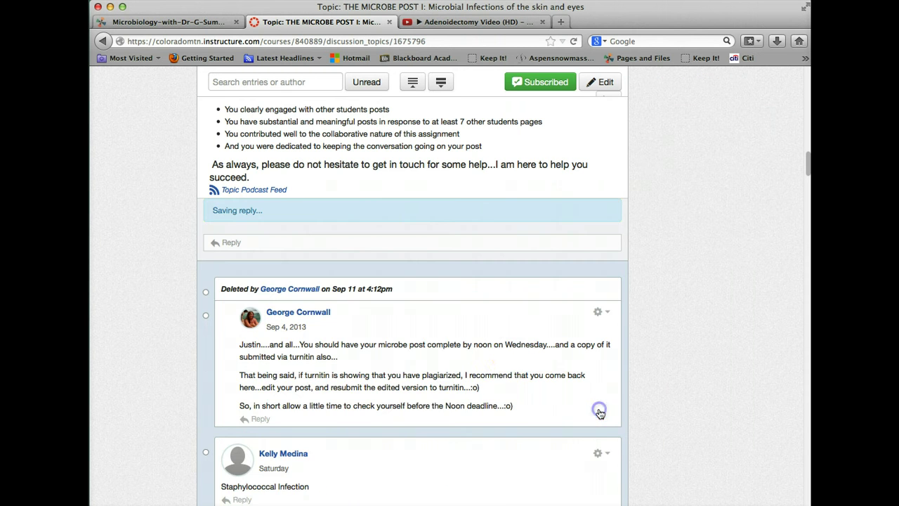
click(514, 354)
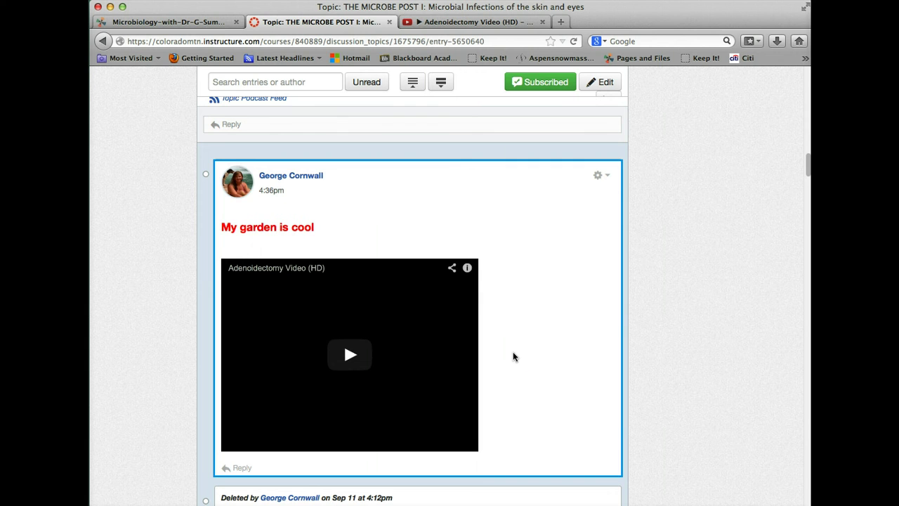
click(396, 236)
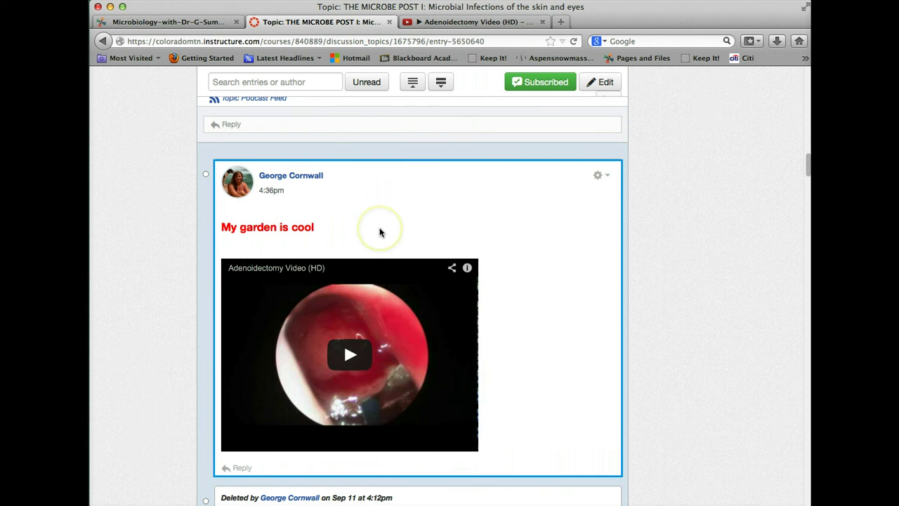
scroll(381, 232, down, 2)
scroll(379, 232, down, 2)
click(351, 245)
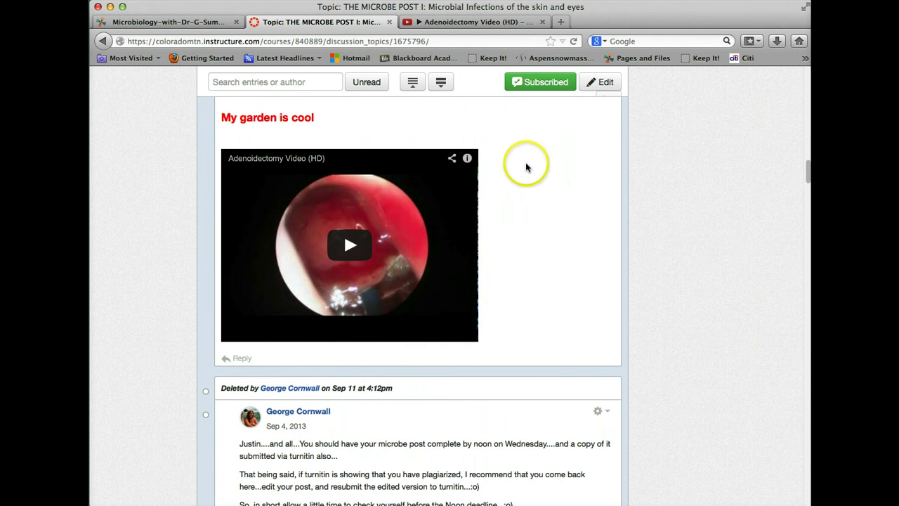
scroll(526, 163, up, 7)
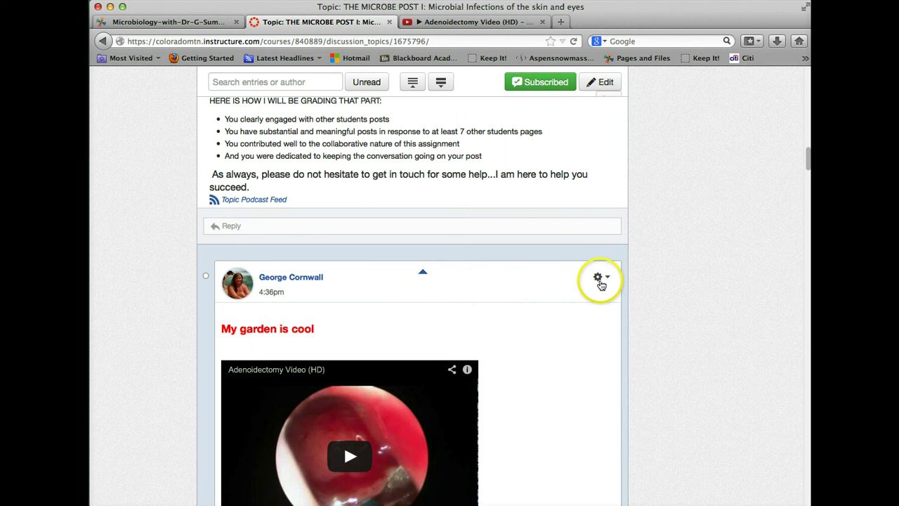
Step: Edit the posted reply and pick the garden photo IMG_0856.JPG from the course's Canvas files
click(600, 281)
click(554, 320)
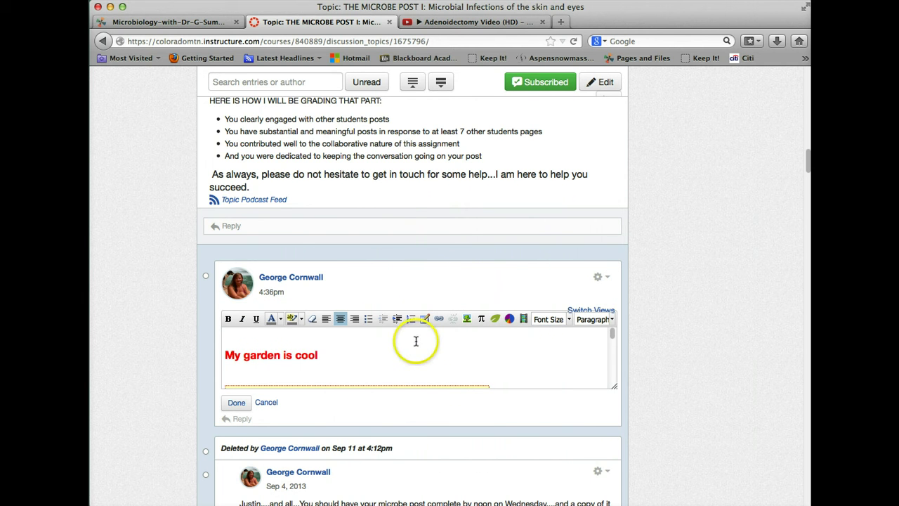
click(294, 336)
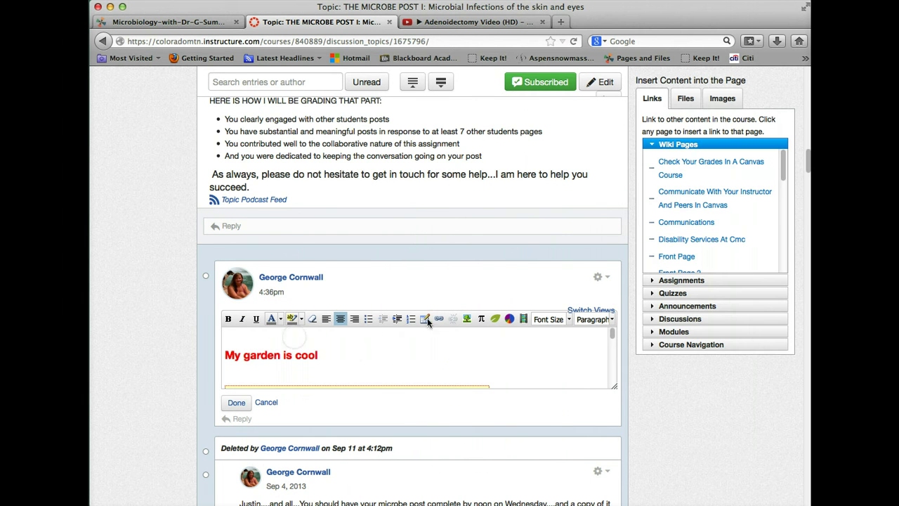
scroll(454, 340, up, 3)
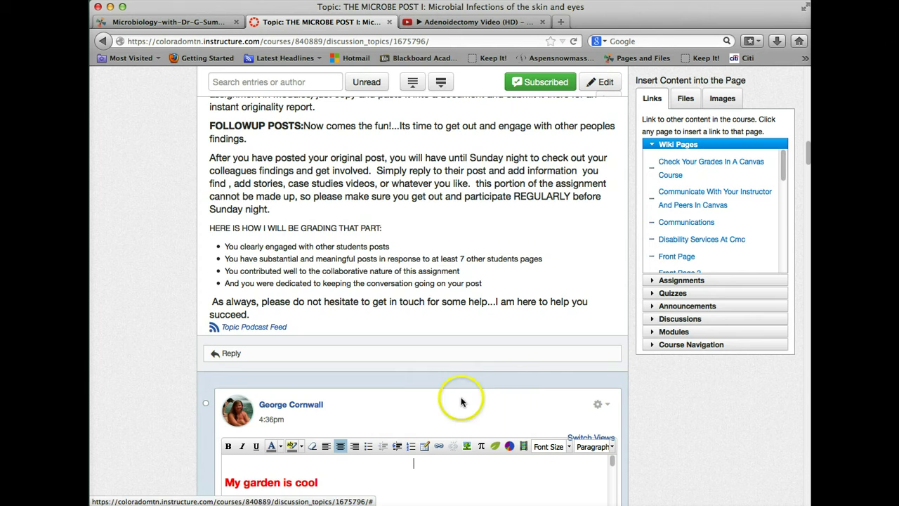
click(466, 446)
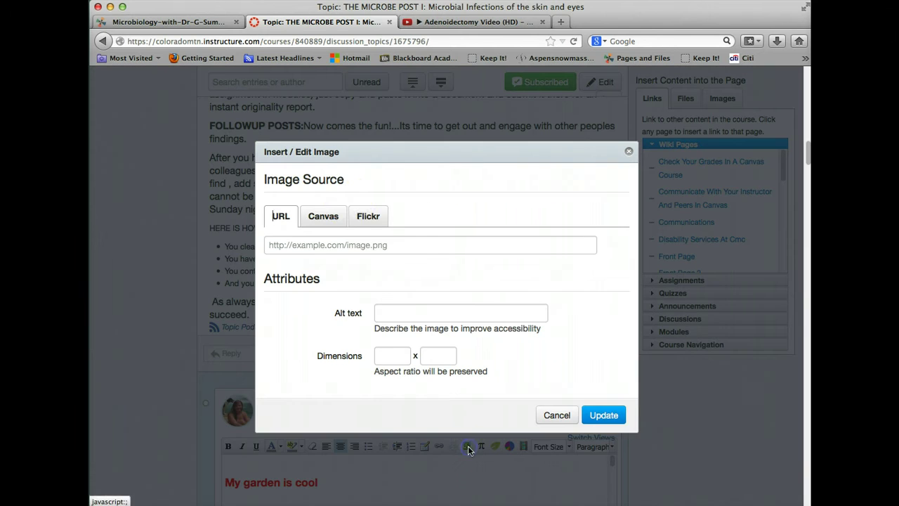
click(323, 217)
click(309, 289)
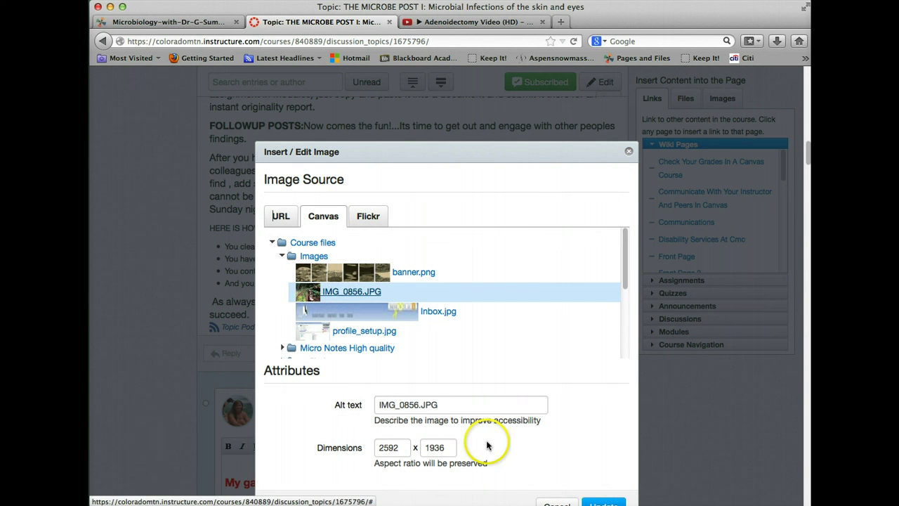
Step: Resize the photo to width 200 (height 149), insert it, and save the reply
click(356, 447)
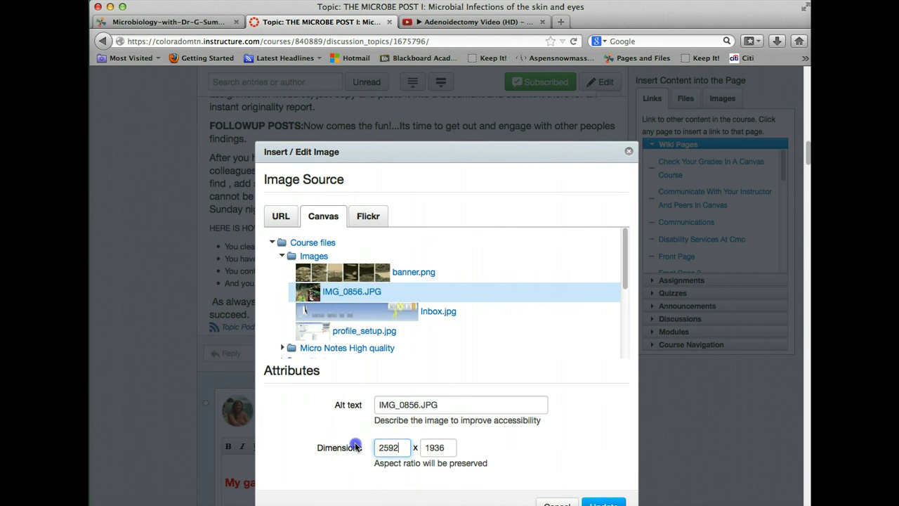
drag(356, 447, 335, 440)
click(512, 450)
scroll(609, 457, down, 2)
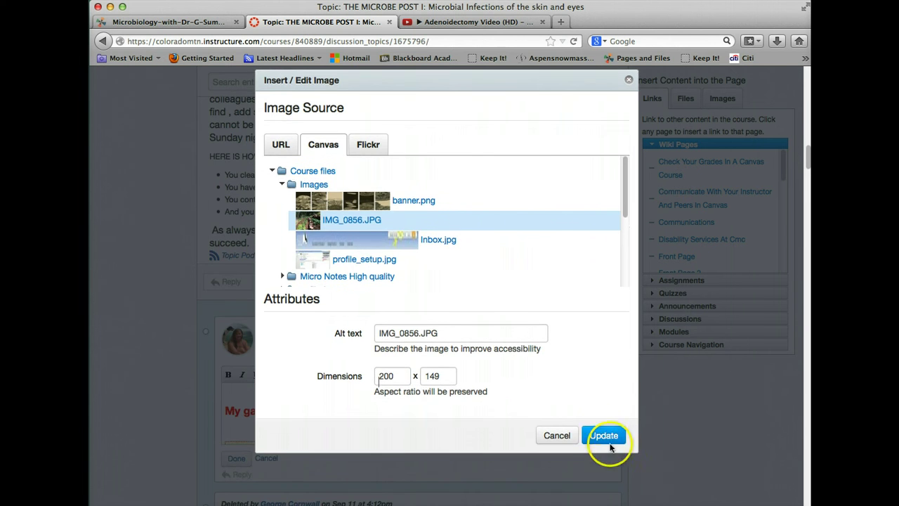
click(606, 437)
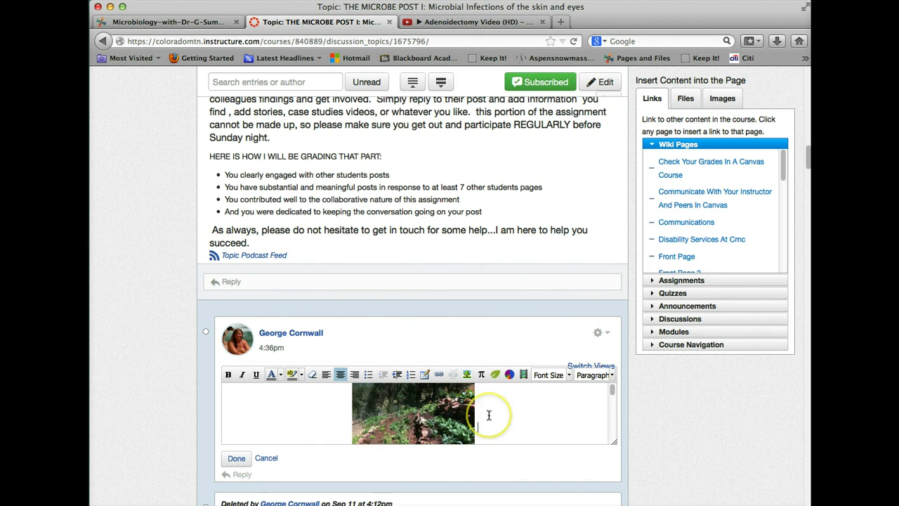
key(ctrl+a)
click(237, 460)
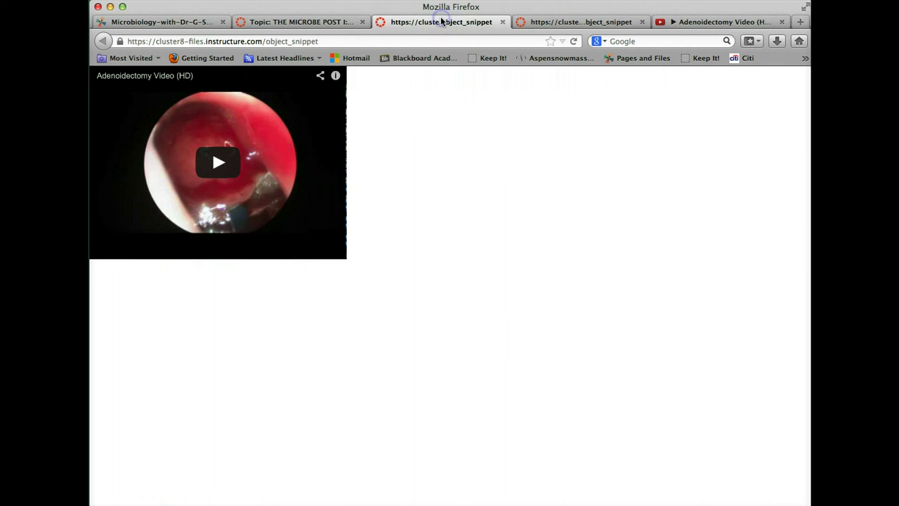
Step: Switch to THE MICROBE POST tab and view the reply with photo, red caption and video
click(333, 23)
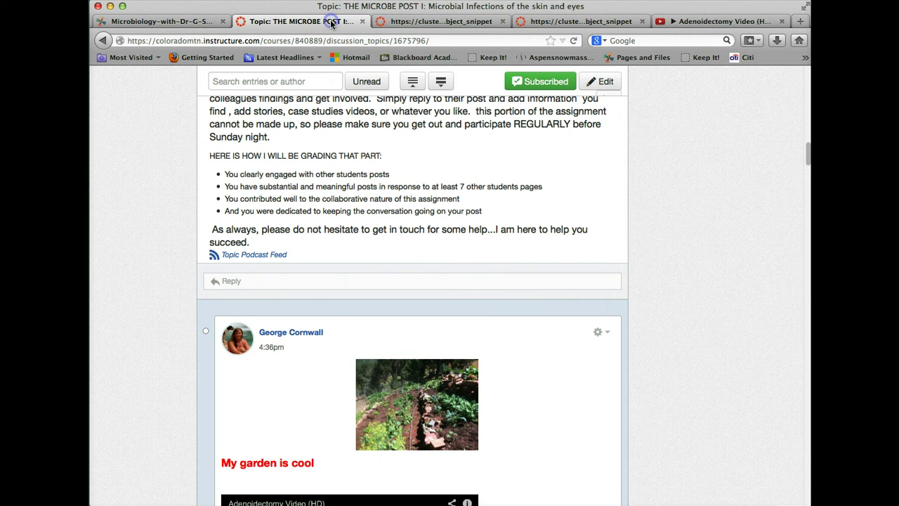
click(500, 325)
scroll(500, 326, down, 4)
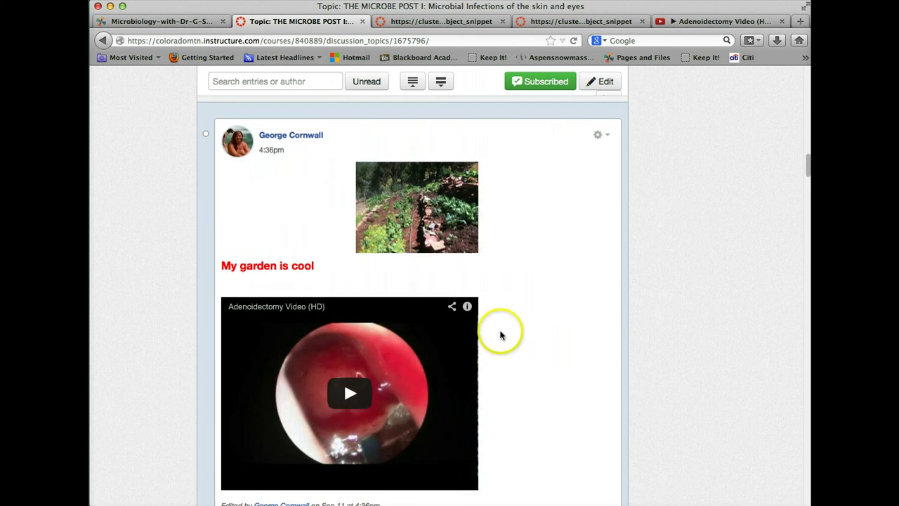
scroll(501, 330, up, 5)
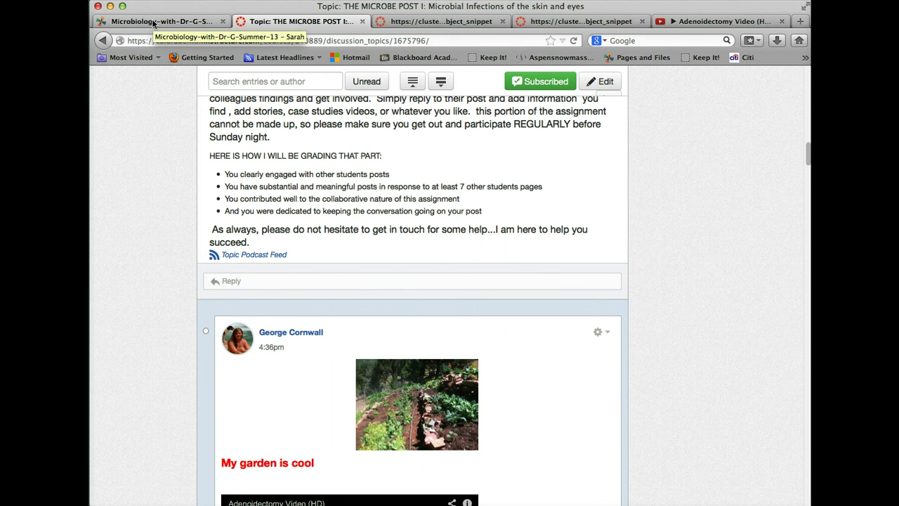
click(152, 22)
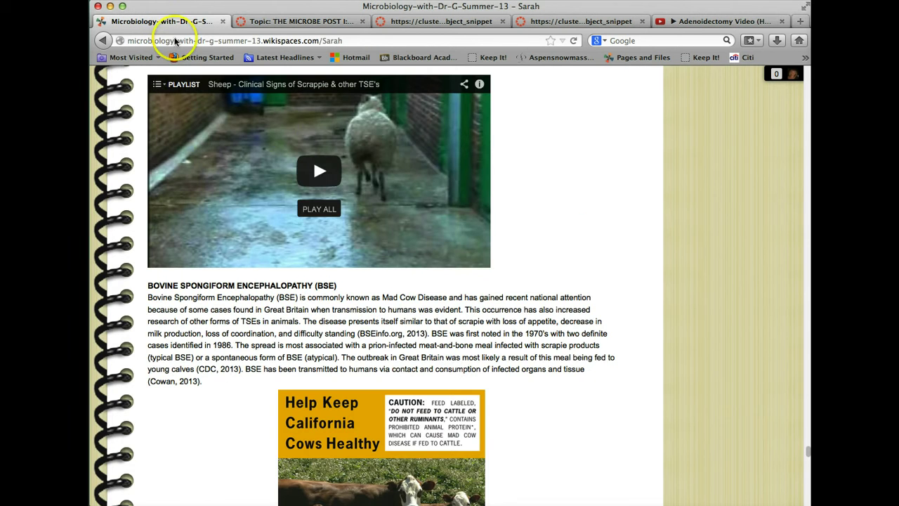
scroll(330, 158, up, 10)
scroll(333, 160, up, 10)
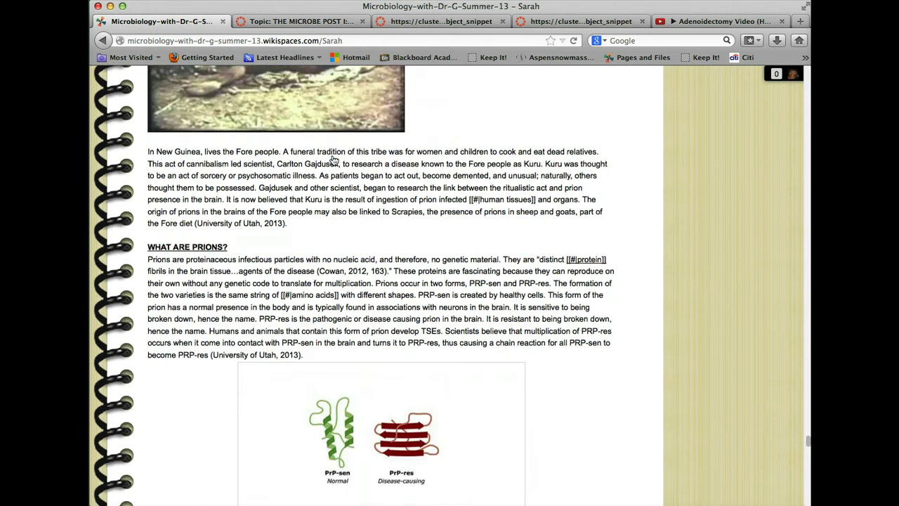
scroll(334, 160, down, 20)
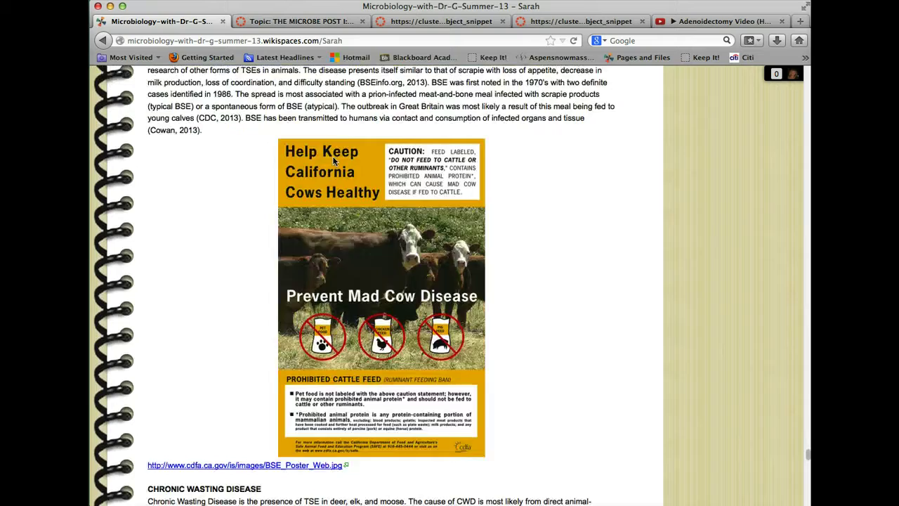
scroll(333, 160, up, 15)
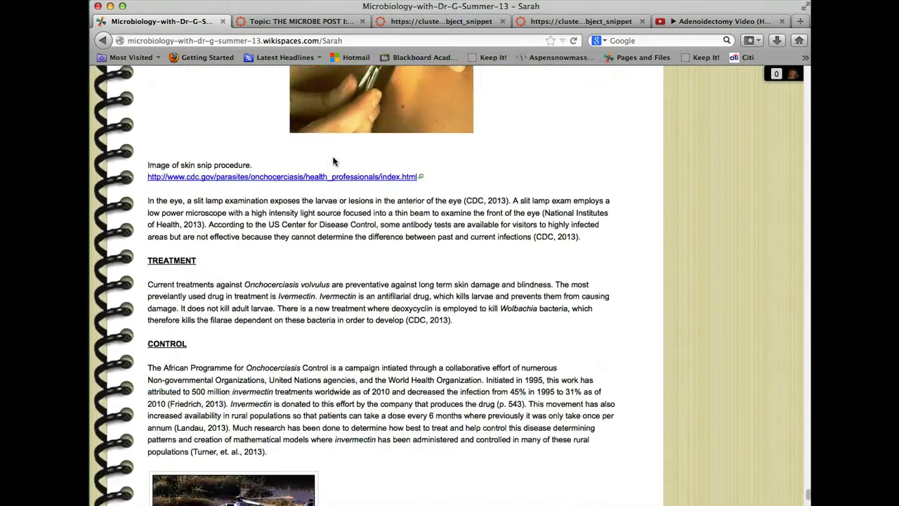
scroll(333, 161, up, 12)
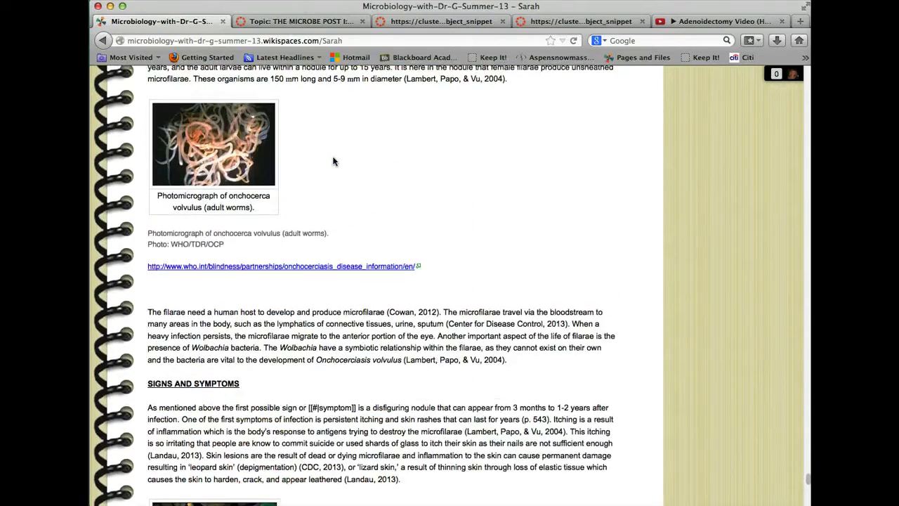
scroll(333, 162, up, 8)
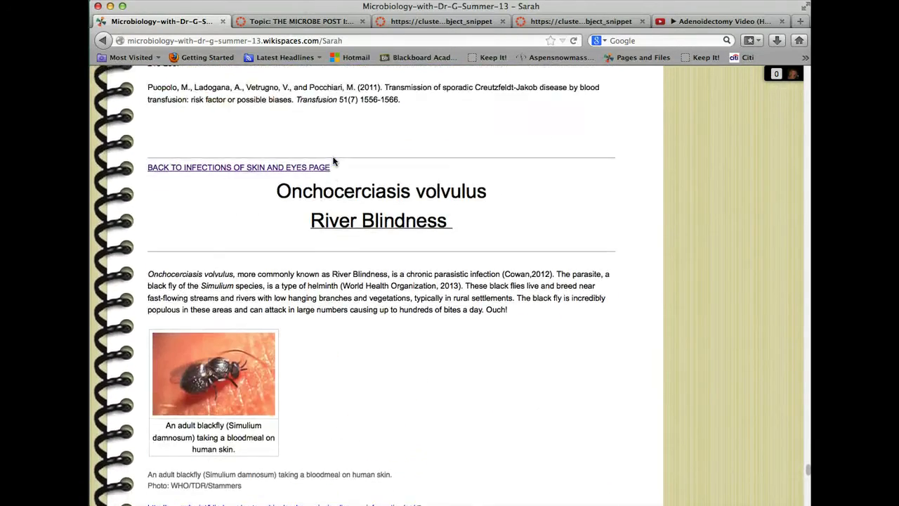
scroll(334, 160, down, 1)
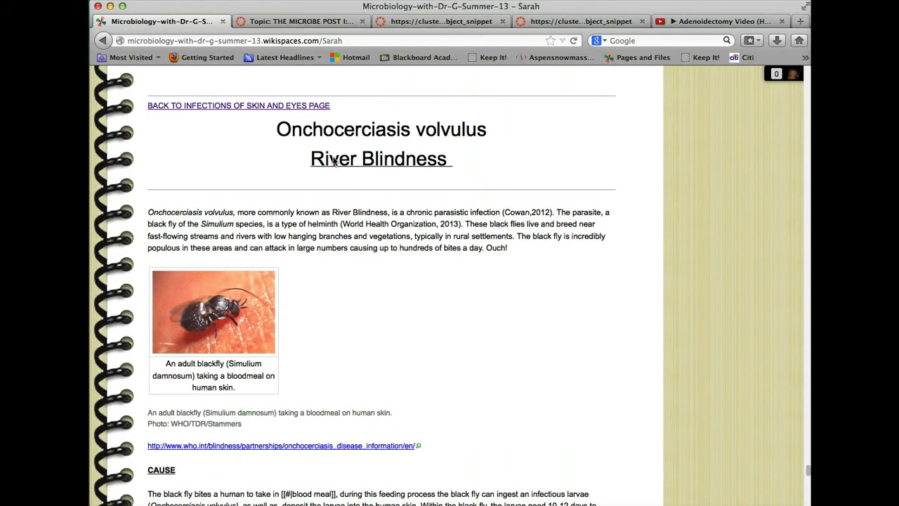
click(339, 208)
scroll(339, 208, down, 5)
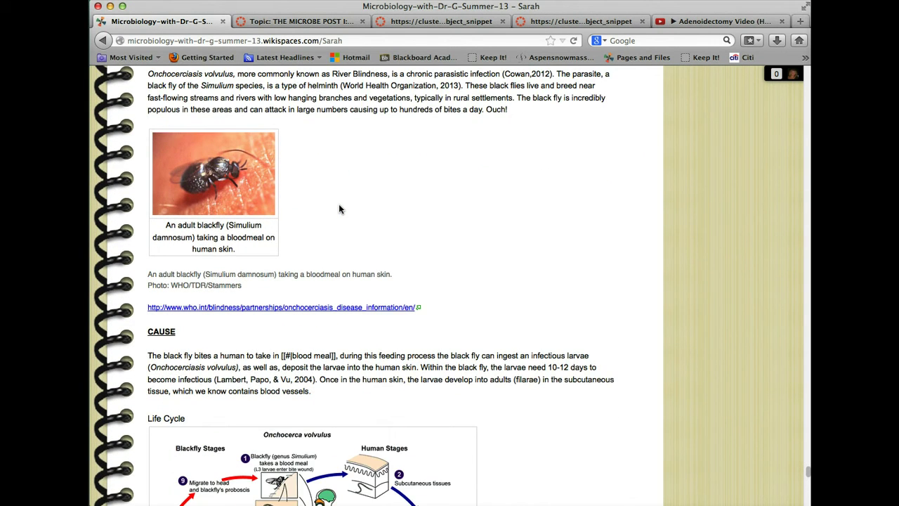
scroll(339, 208, down, 4)
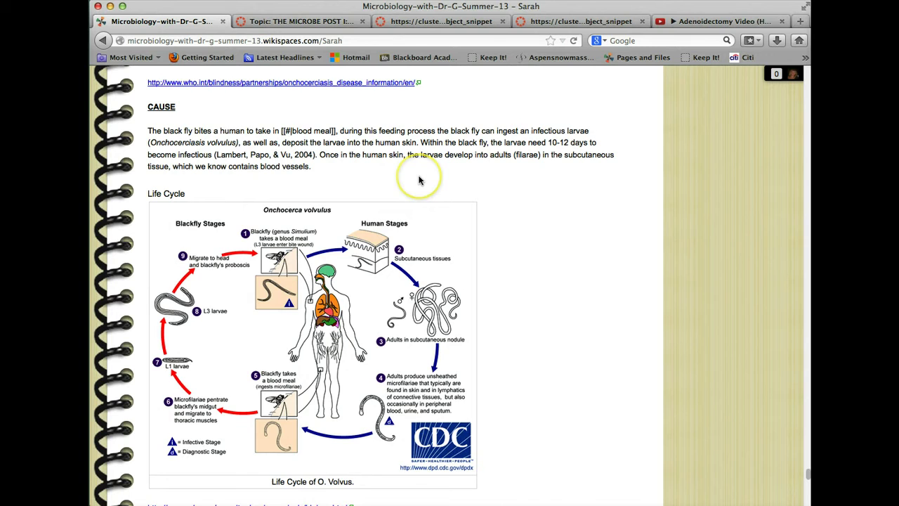
scroll(419, 180, down, 5)
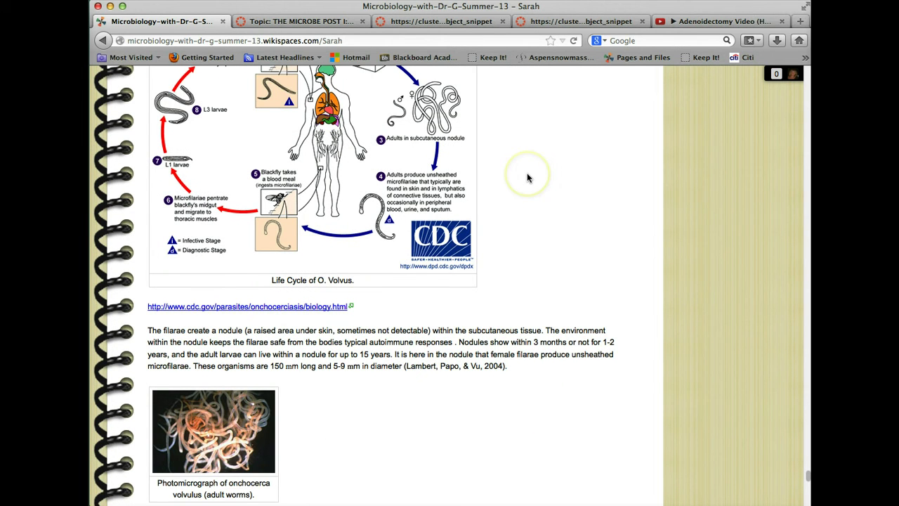
scroll(528, 178, down, 2)
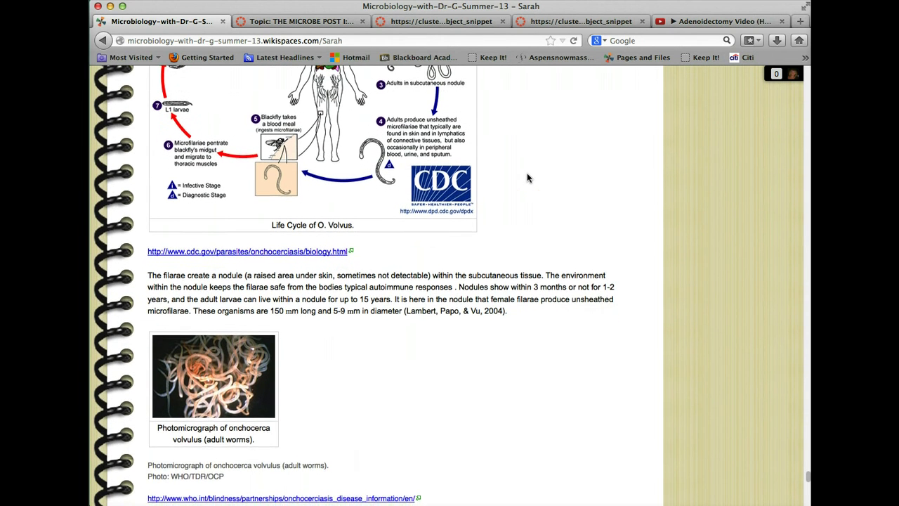
scroll(528, 177, down, 1)
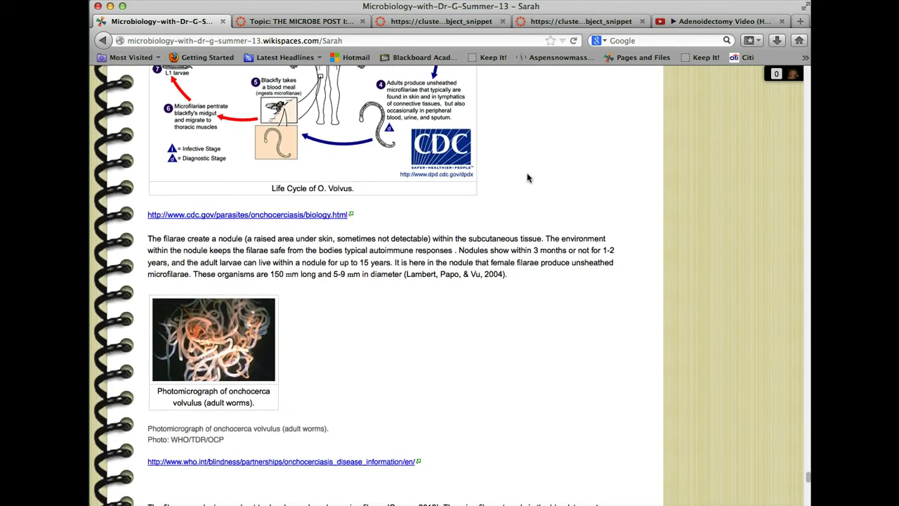
scroll(528, 177, down, 5)
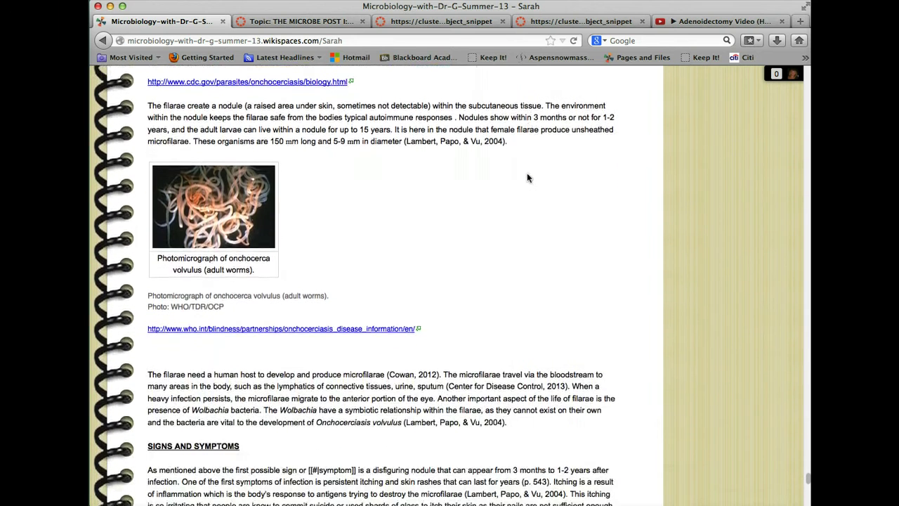
scroll(528, 178, down, 10)
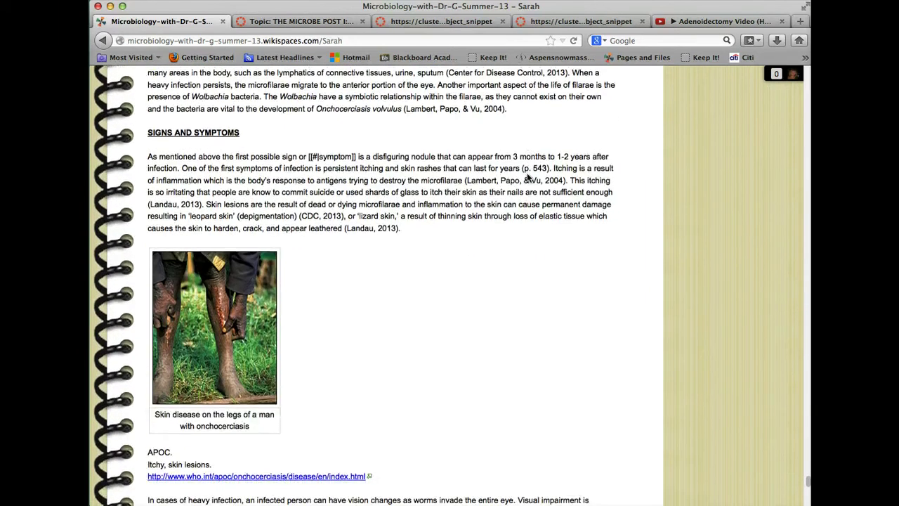
scroll(528, 178, down, 1)
scroll(528, 177, down, 16)
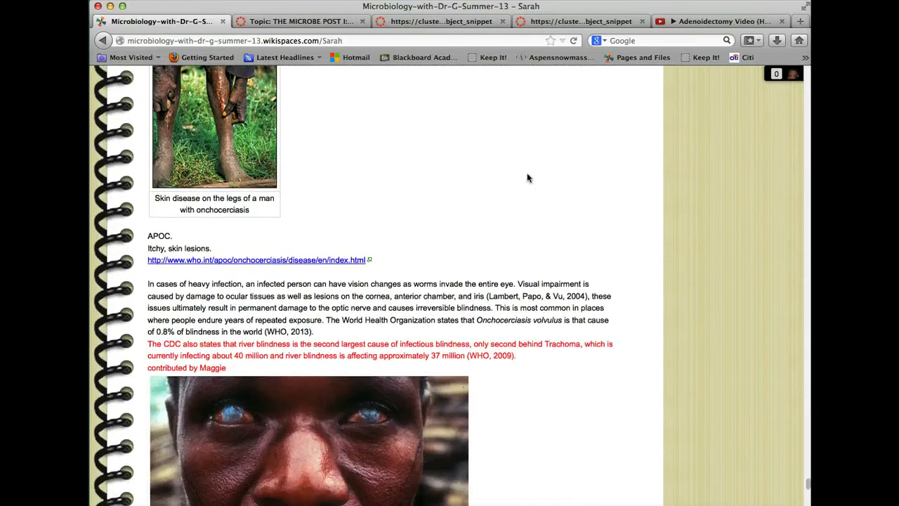
scroll(528, 178, down, 4)
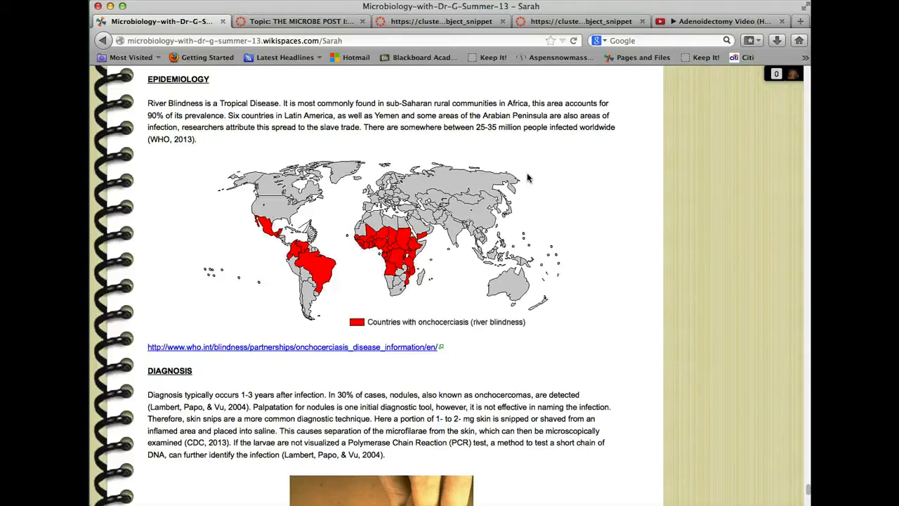
scroll(527, 179, down, 15)
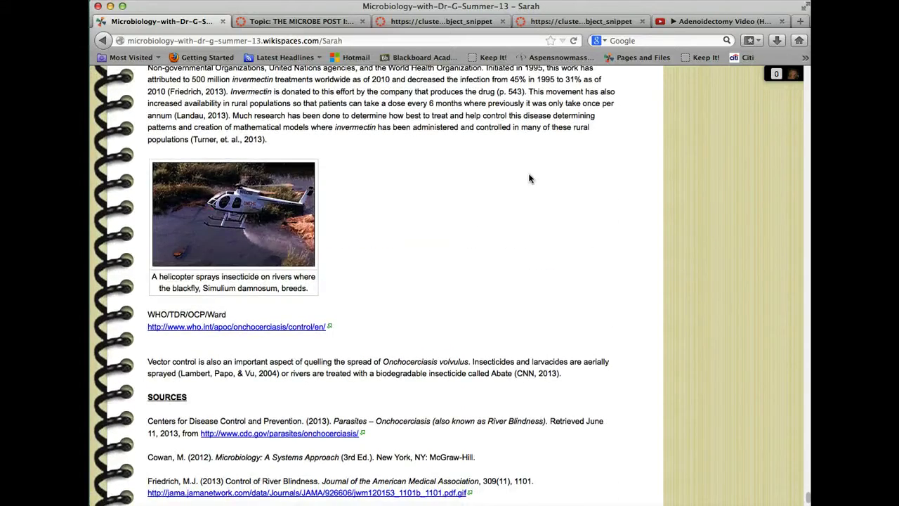
scroll(529, 178, down, 8)
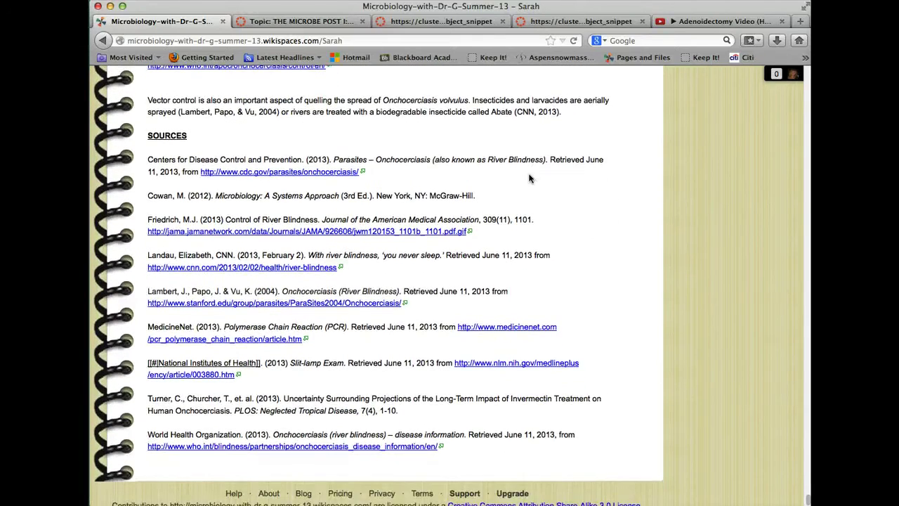
scroll(530, 179, up, 10)
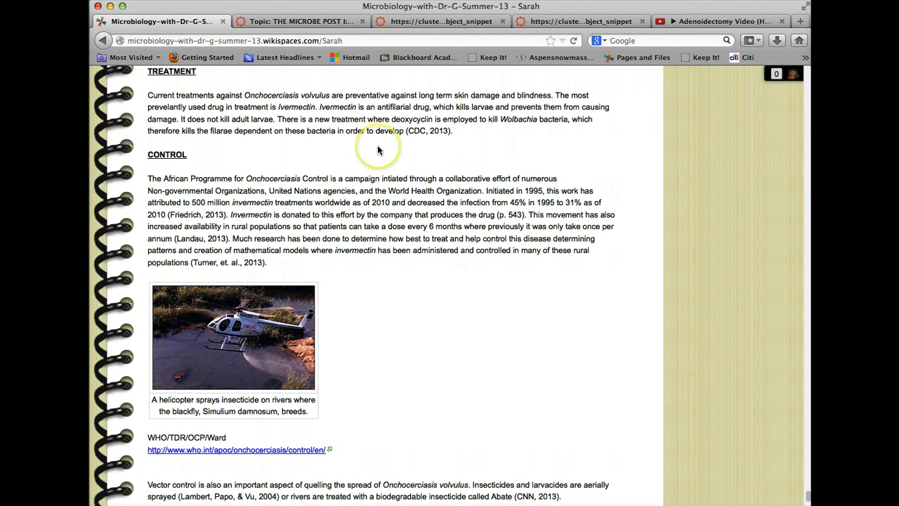
scroll(377, 144, down, 10)
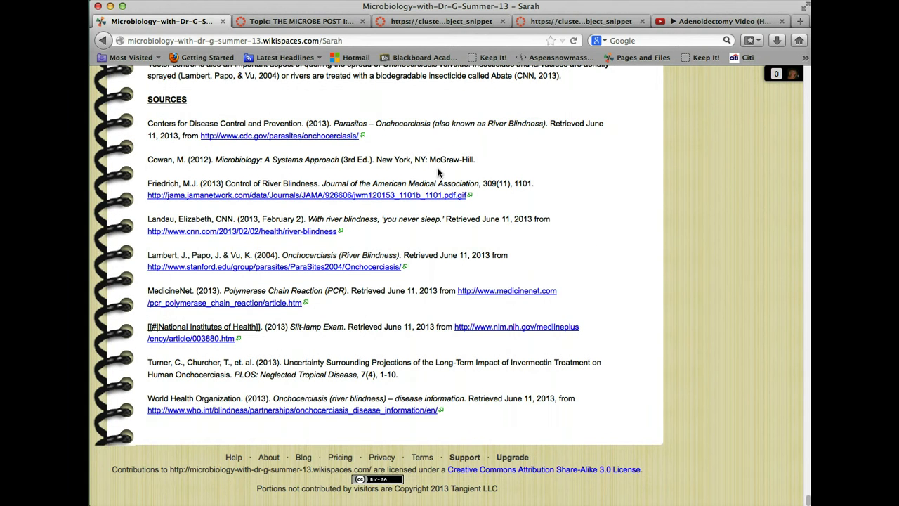
scroll(438, 172, up, 1)
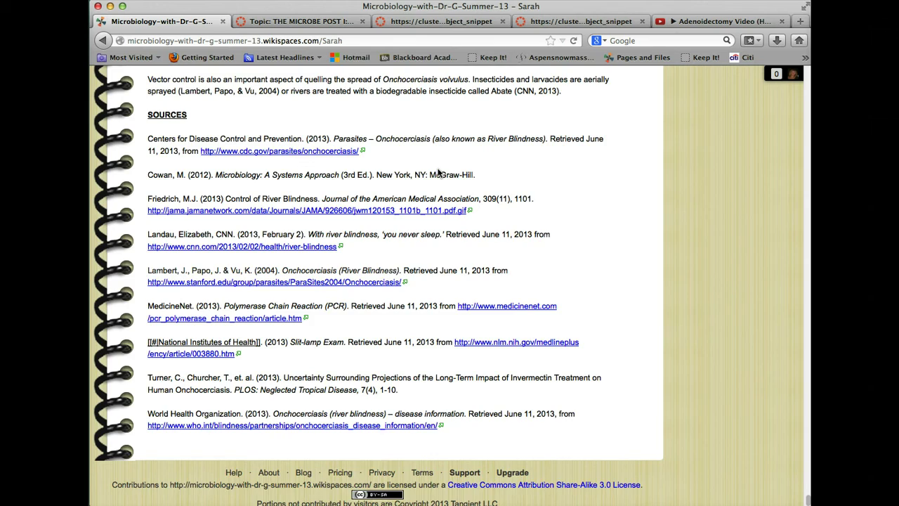
scroll(437, 172, up, 20)
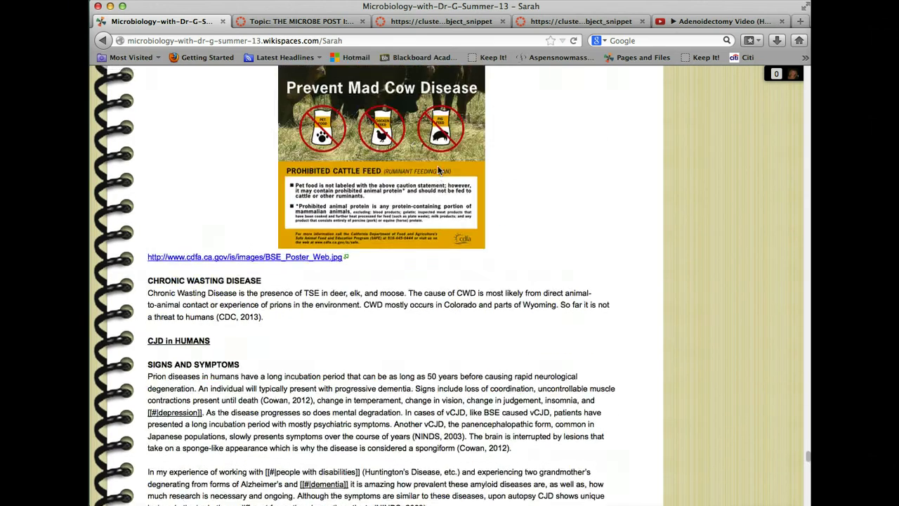
scroll(381, 281, up, 2)
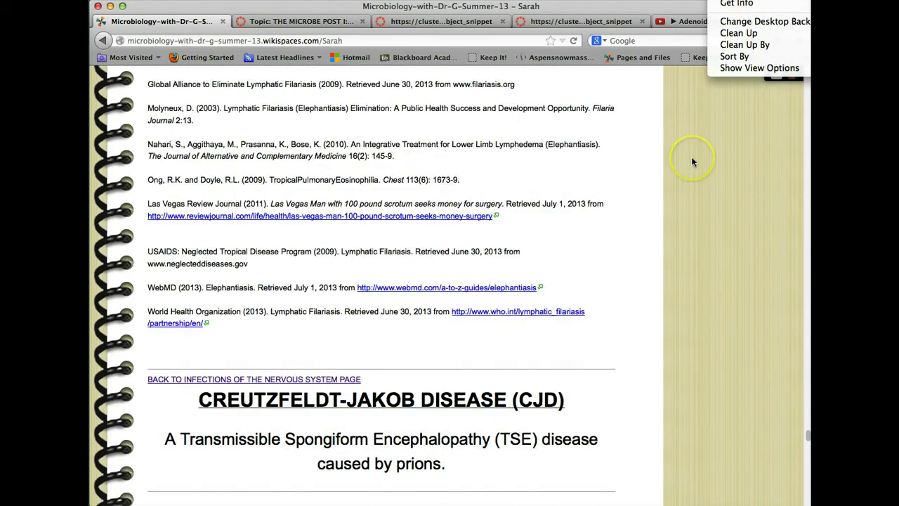
scroll(690, 156, up, 10)
scroll(691, 157, up, 15)
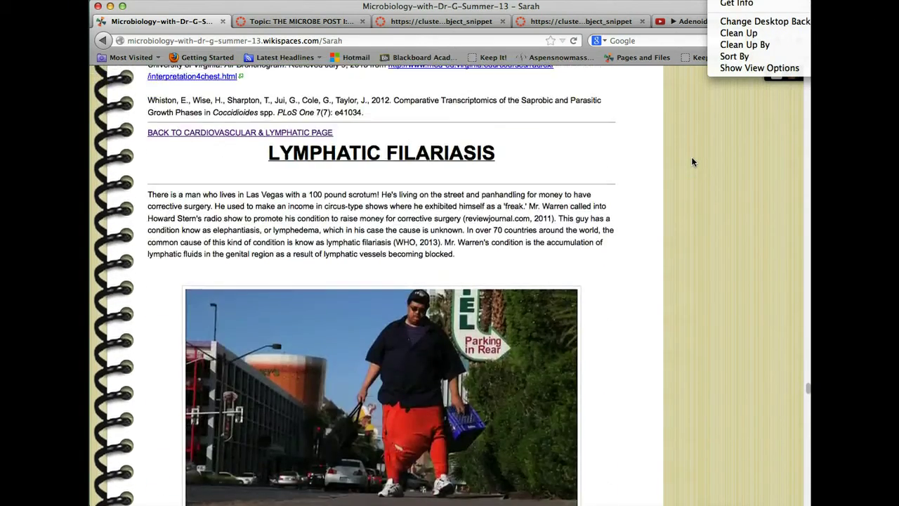
scroll(691, 157, up, 15)
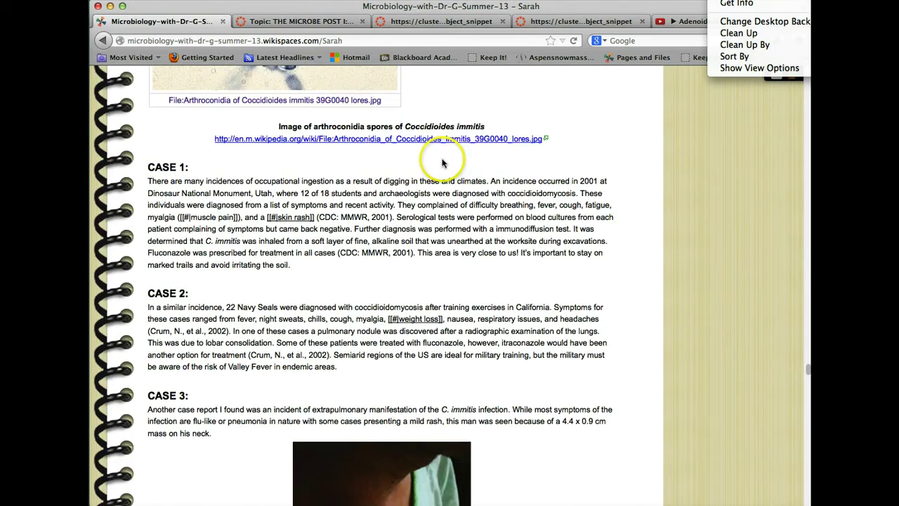
scroll(441, 163, up, 15)
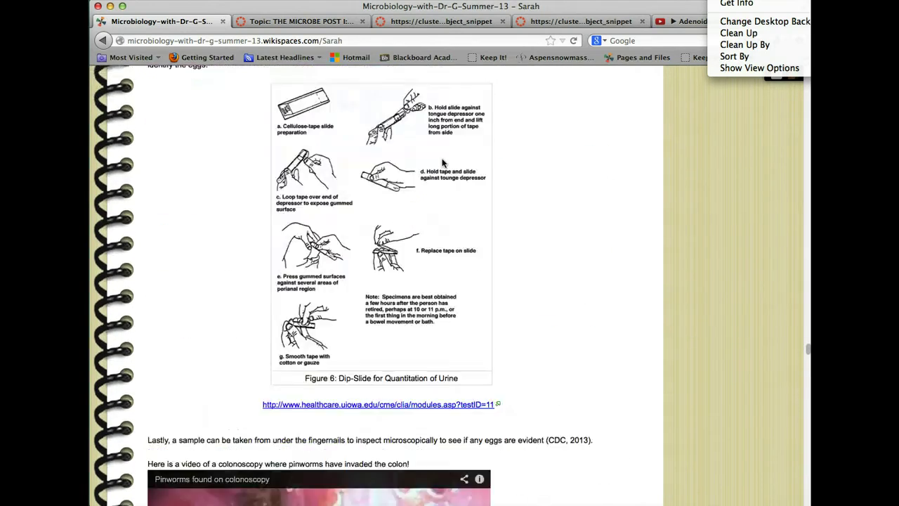
scroll(442, 163, up, 15)
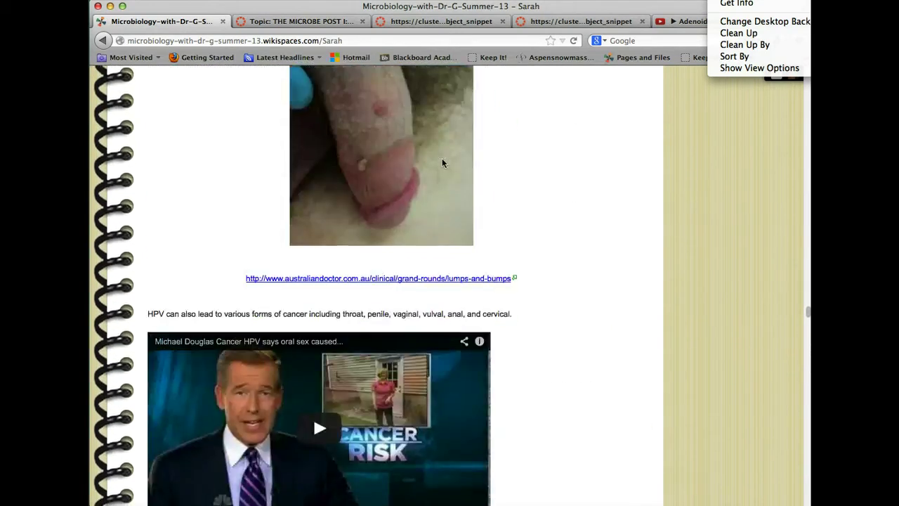
scroll(441, 163, up, 15)
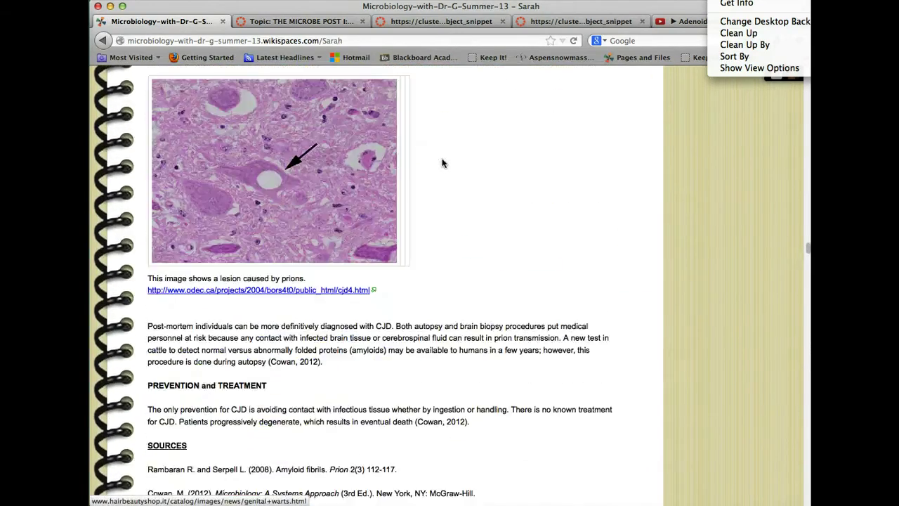
scroll(442, 163, up, 20)
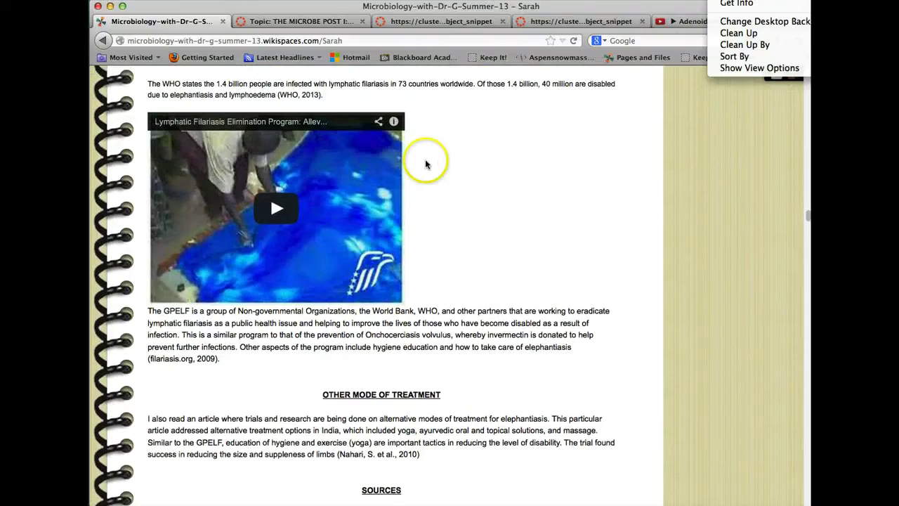
scroll(353, 255, up, 15)
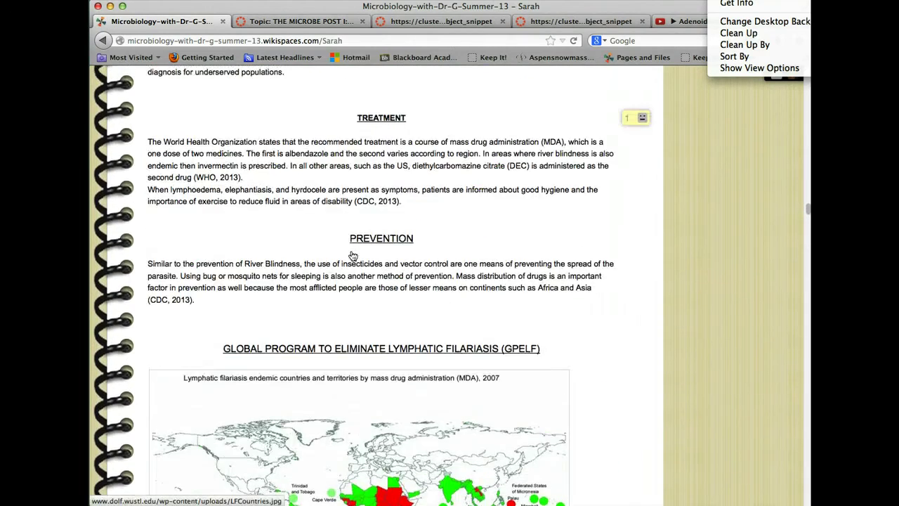
scroll(353, 255, up, 15)
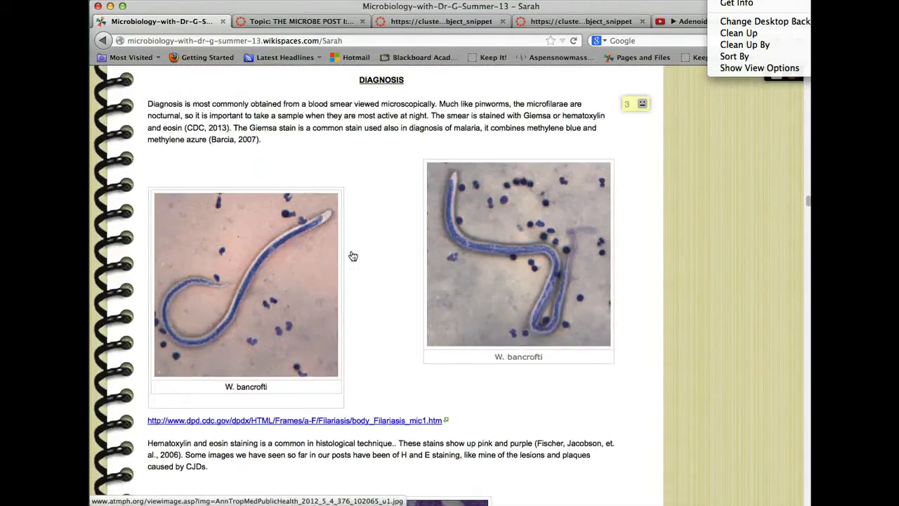
scroll(353, 255, up, 10)
scroll(353, 255, down, 8)
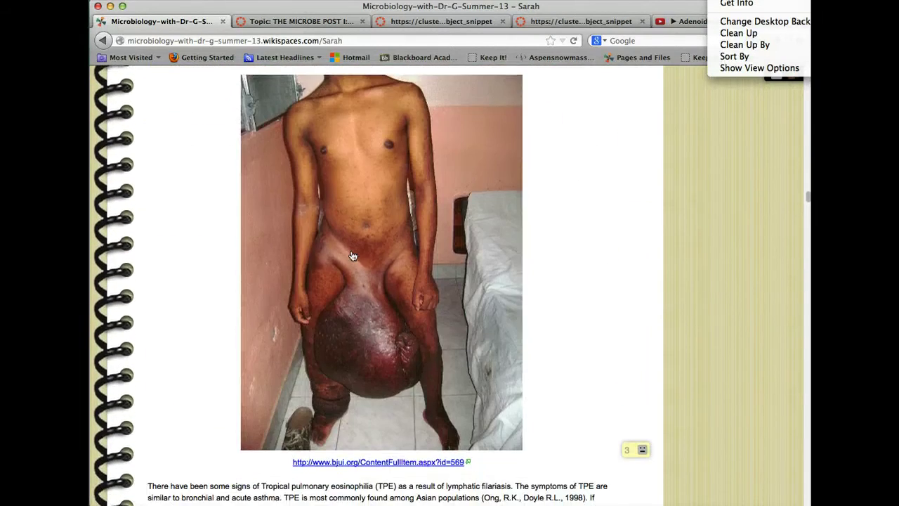
scroll(352, 255, up, 20)
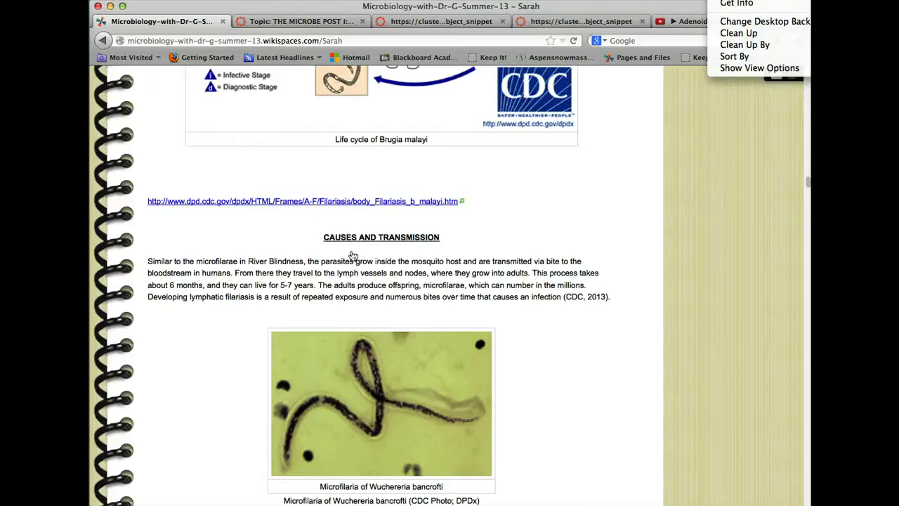
scroll(352, 255, down, 15)
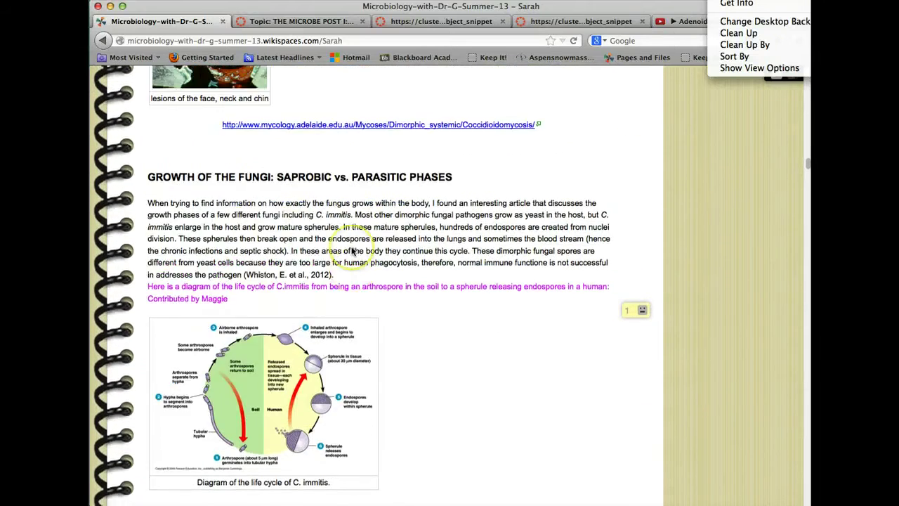
scroll(352, 250, down, 5)
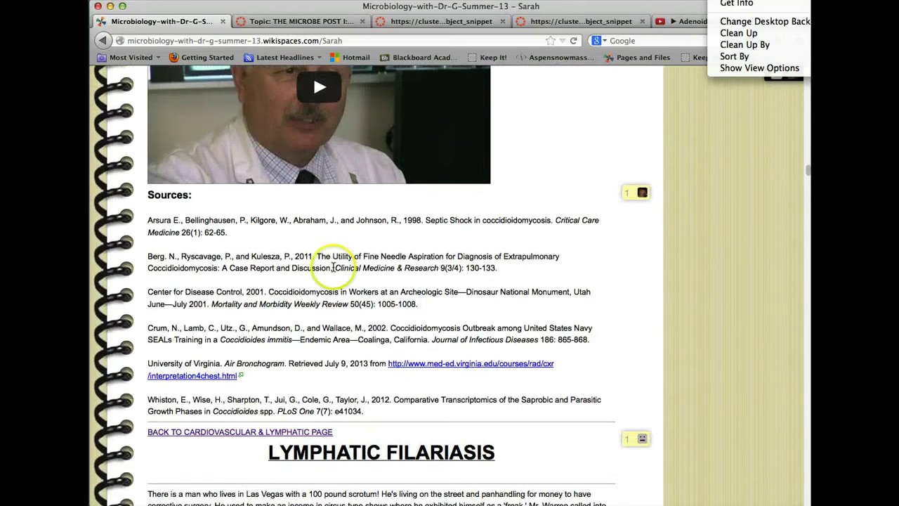
click(254, 432)
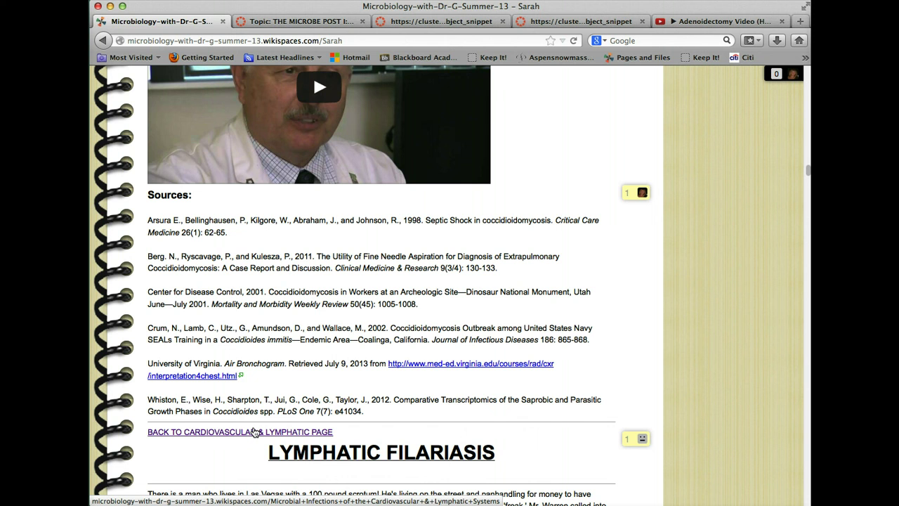
Step: Go back to the Cardiovascular & Lymphatic page and open a classmate's Candida albicans page
click(254, 432)
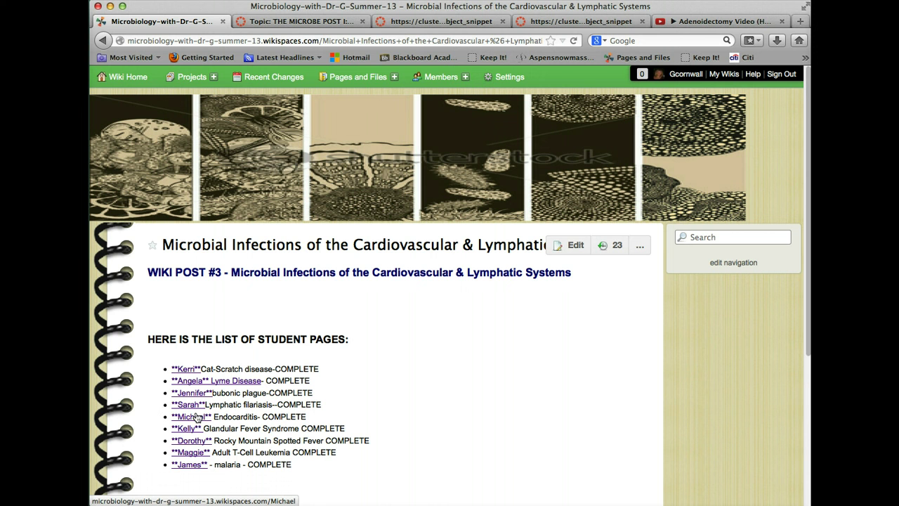
click(188, 453)
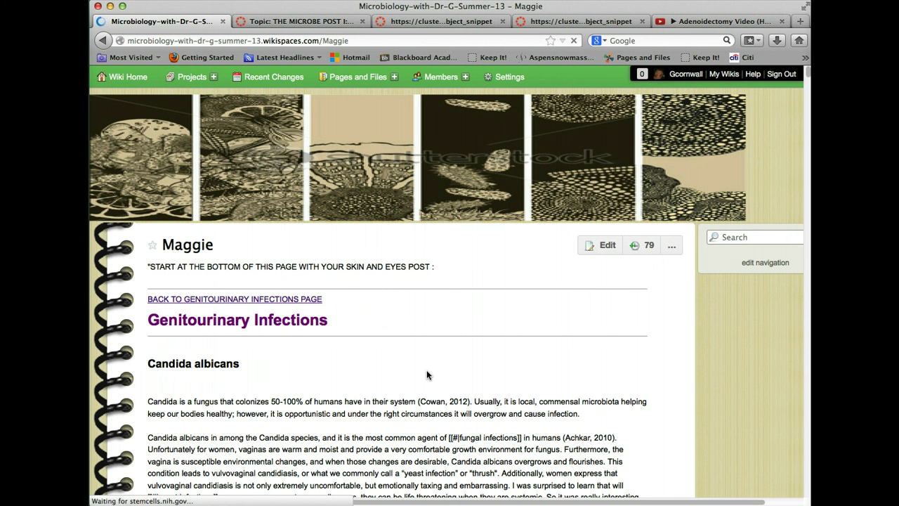
scroll(427, 374, down, 3)
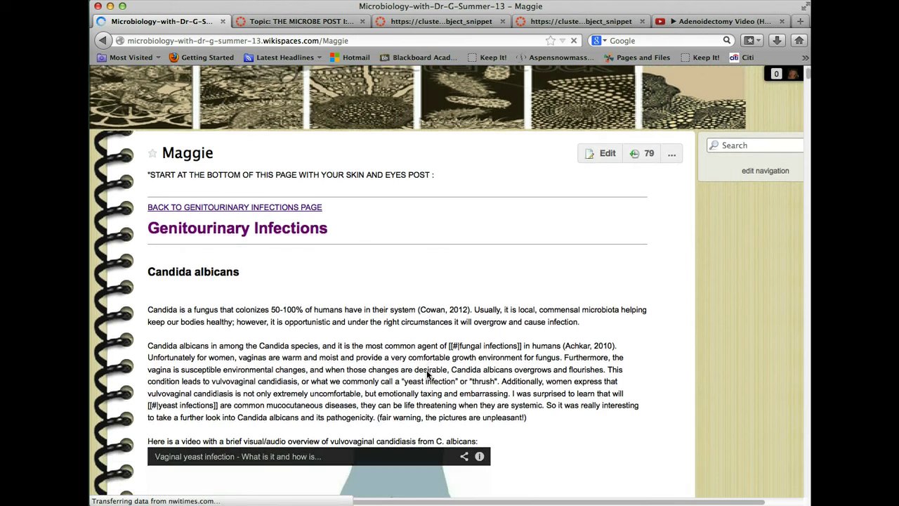
Step: Read through the Candida page's morphology, pathogenicity, macrophage evasion and epidemiology sections
scroll(629, 350, down, 3)
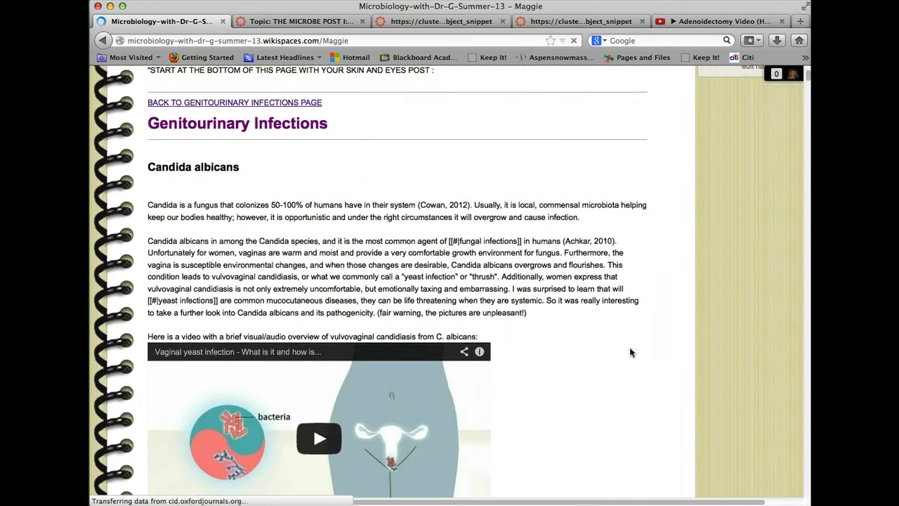
scroll(629, 351, down, 2)
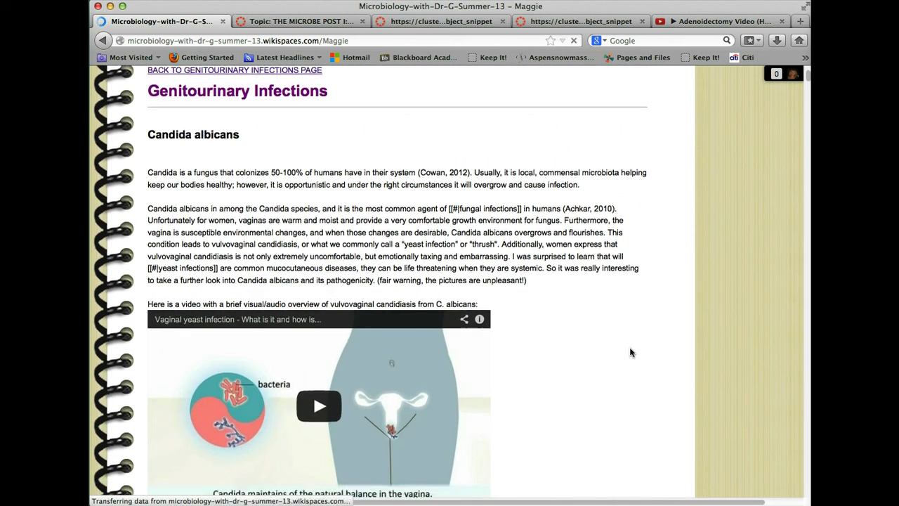
scroll(630, 351, down, 4)
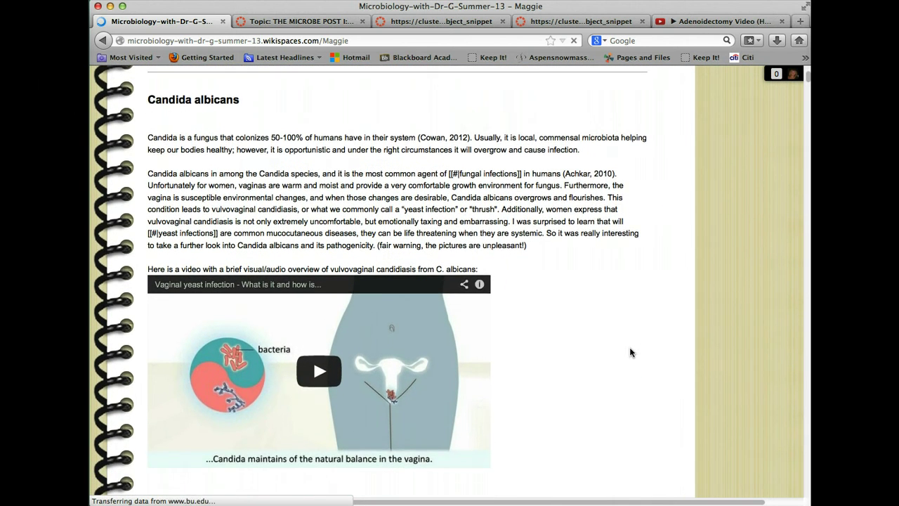
scroll(630, 352, down, 10)
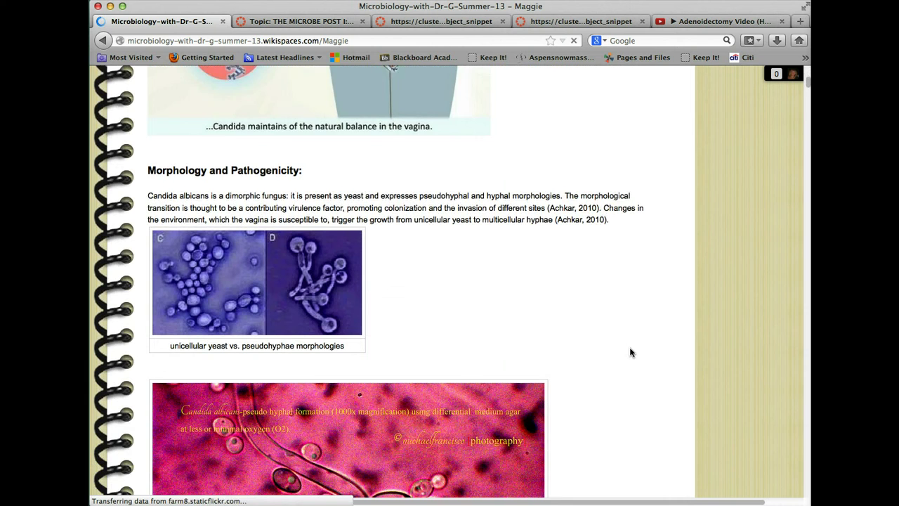
scroll(630, 352, down, 6)
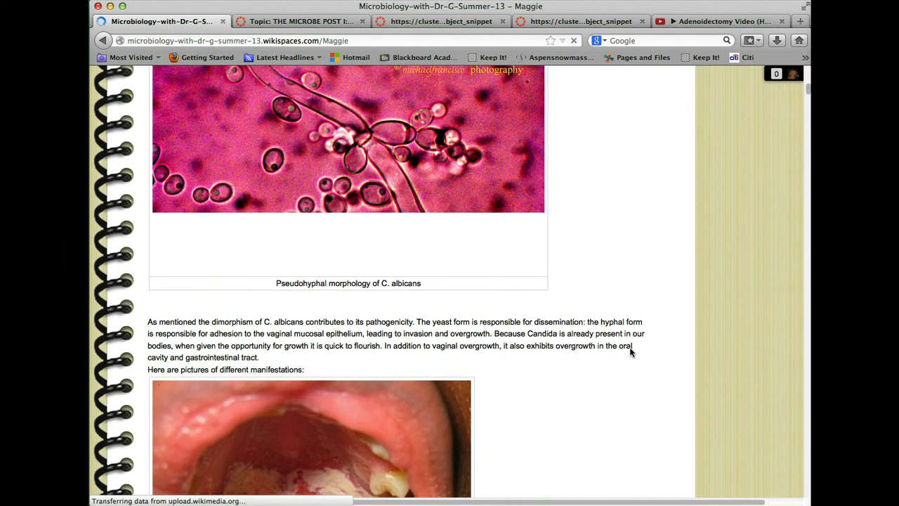
scroll(630, 352, down, 5)
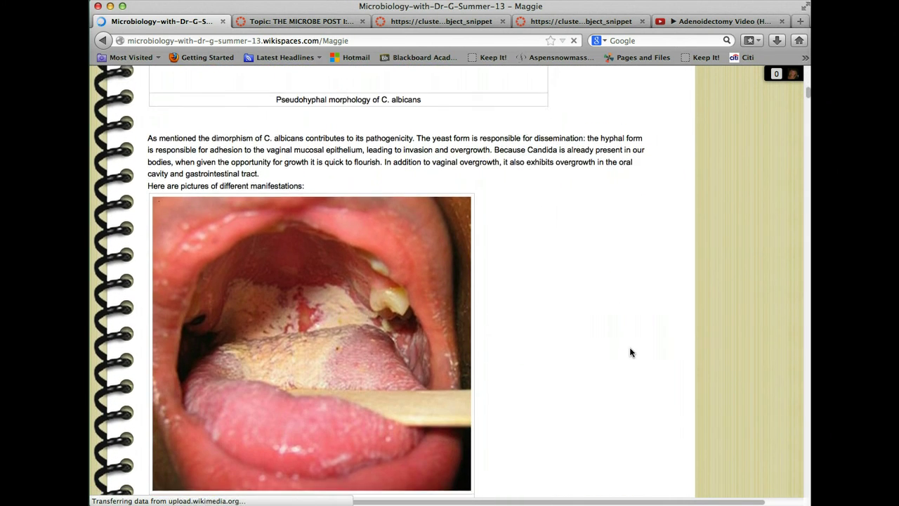
scroll(630, 351, down, 9)
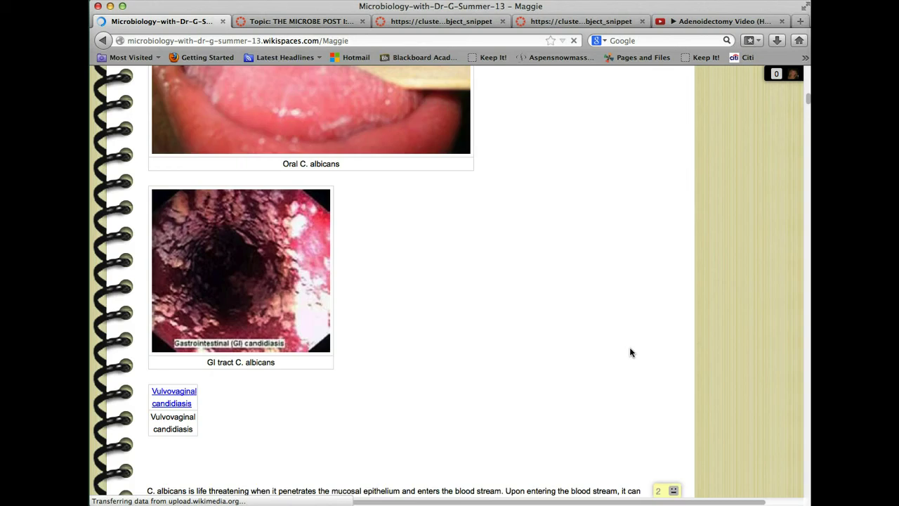
scroll(630, 352, down, 13)
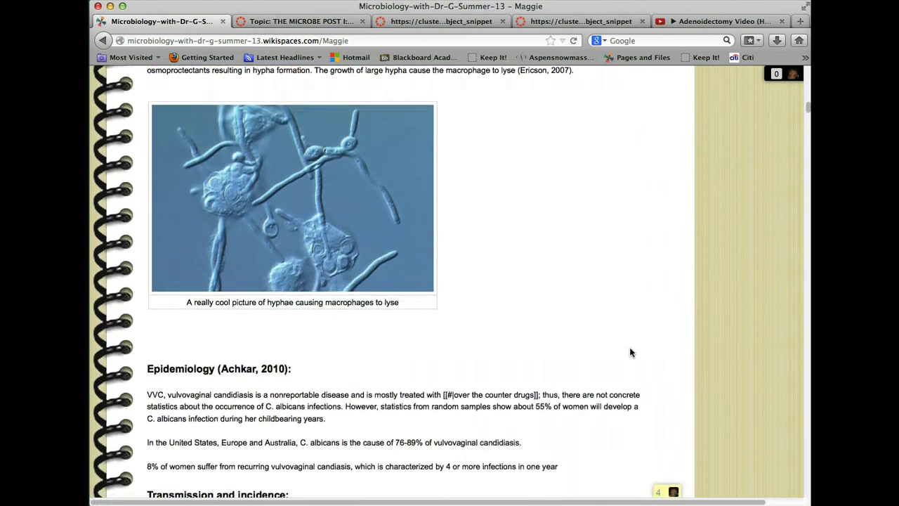
scroll(630, 352, up, 7)
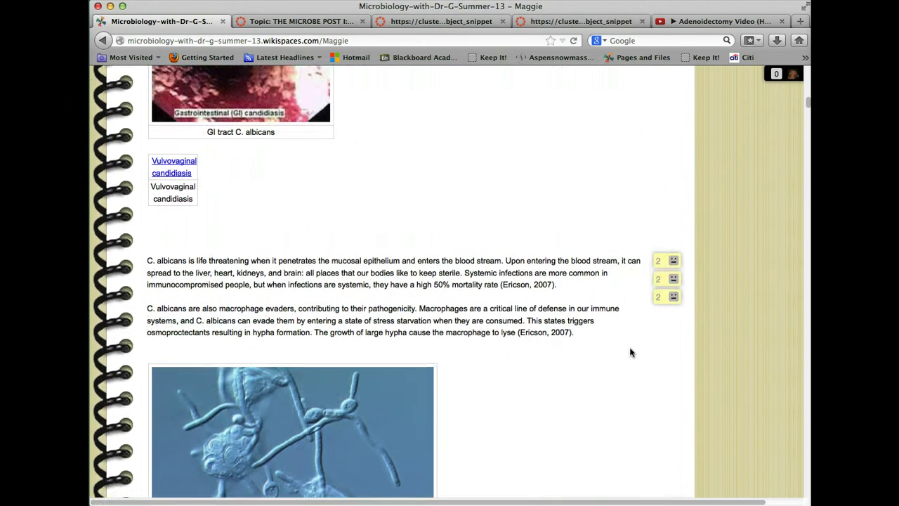
Step: Open the two-comment thread beside the paragraph on C. albicans entering the blood stream
click(673, 261)
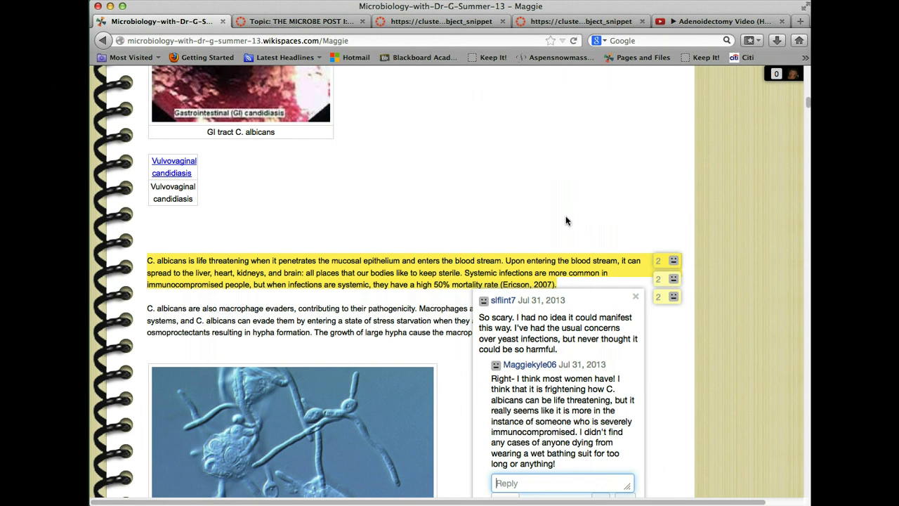
Step: Switch to the THE MICROBE POST I tab and review the 25-point topic due Sep 15
click(303, 21)
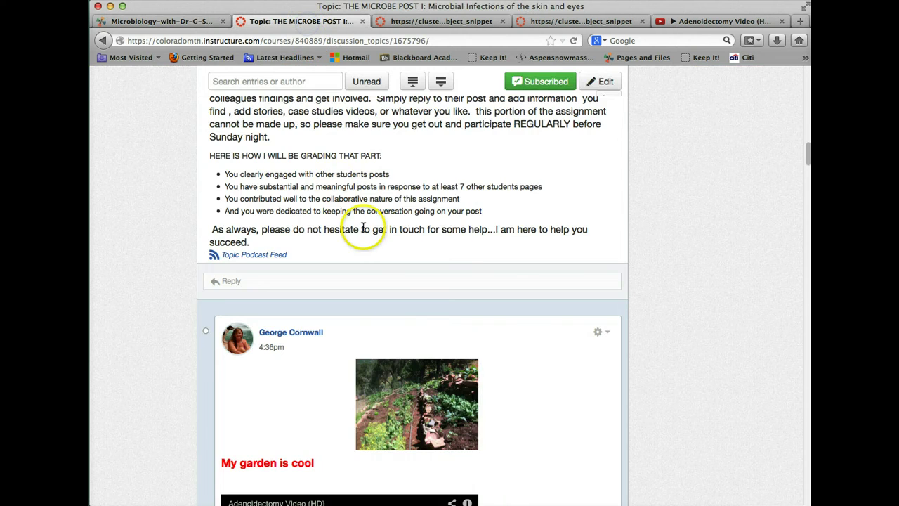
scroll(363, 228, up, 10)
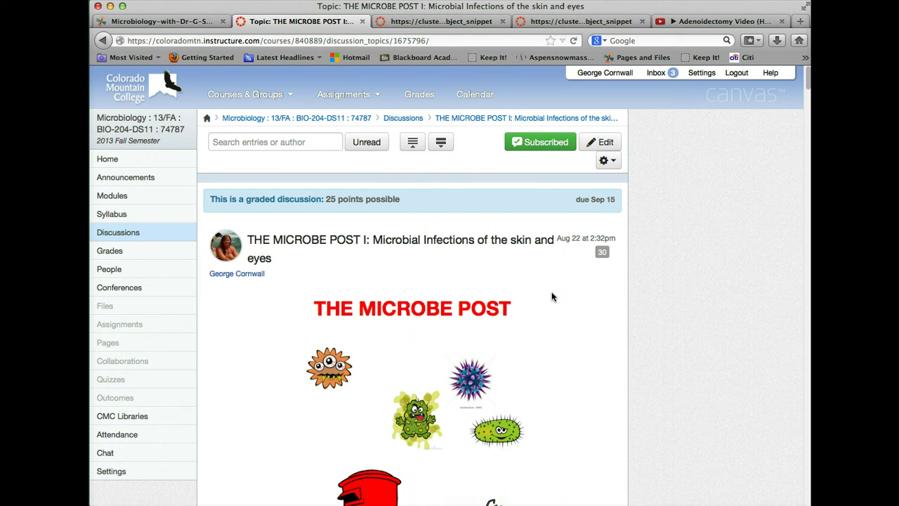
scroll(552, 295, down, 10)
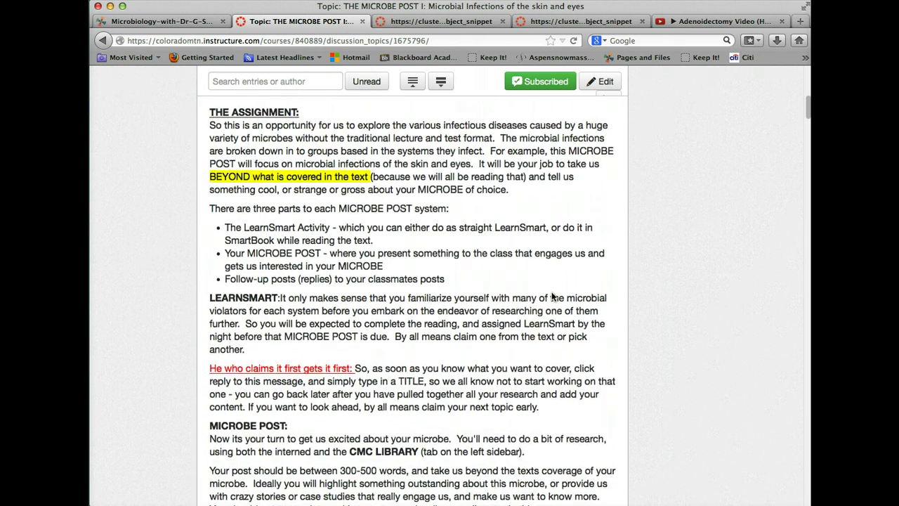
scroll(551, 295, down, 7)
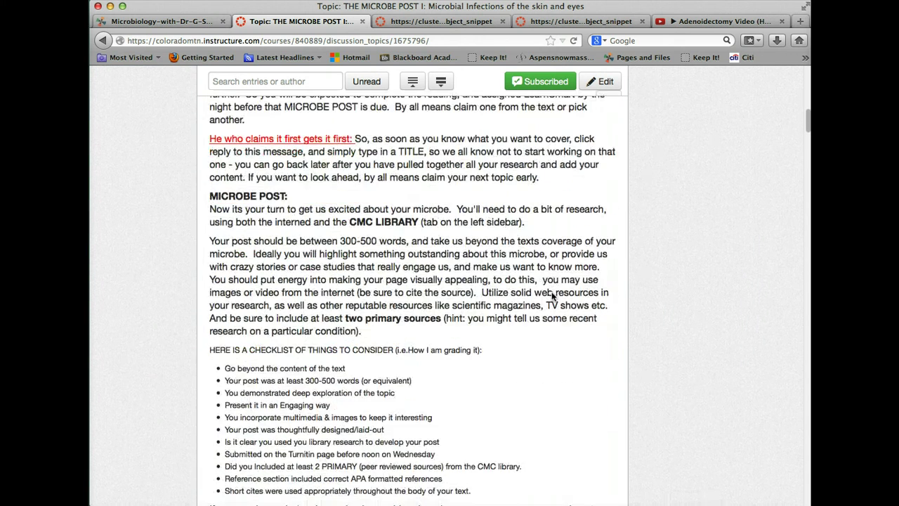
scroll(552, 295, up, 15)
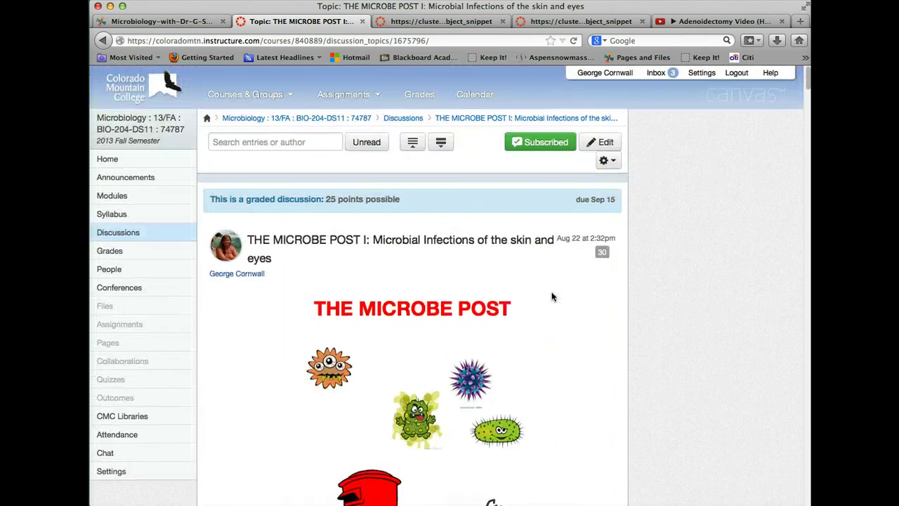